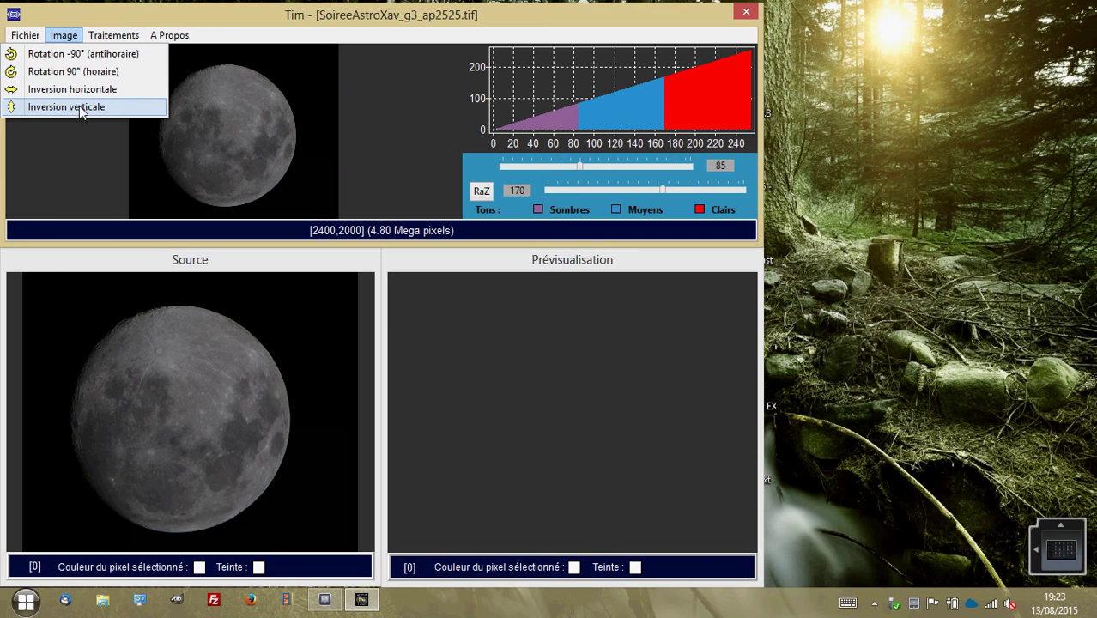
Step: Flip the moon image vertically and open the Masque flou filter with its preview centred on the crater near the moon's upper limb
click(78, 106)
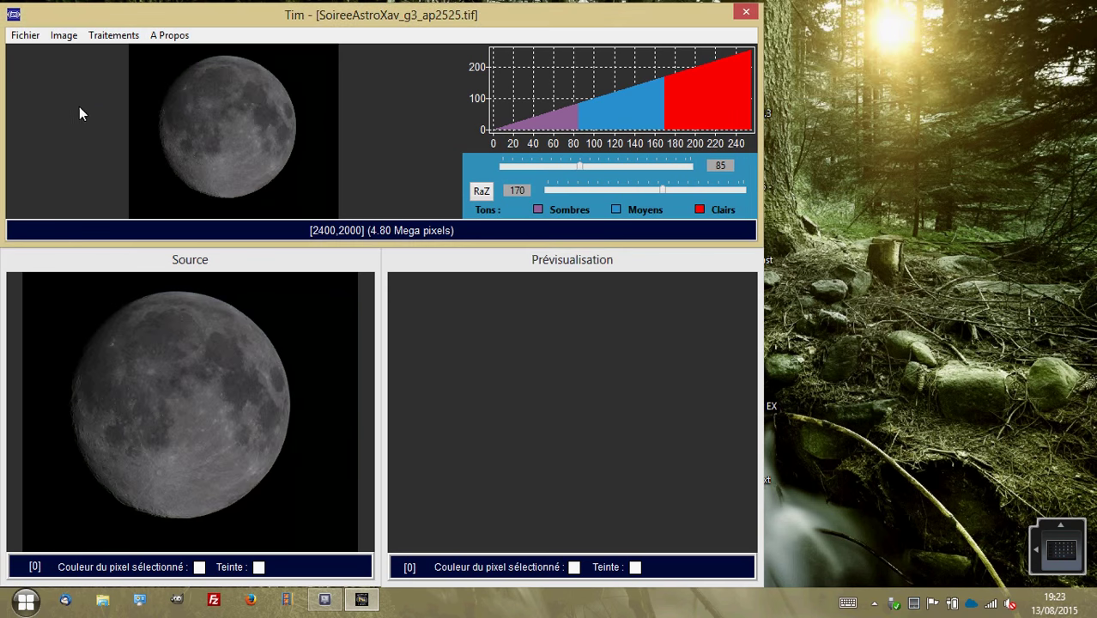
click(106, 36)
mouse_move(110, 143)
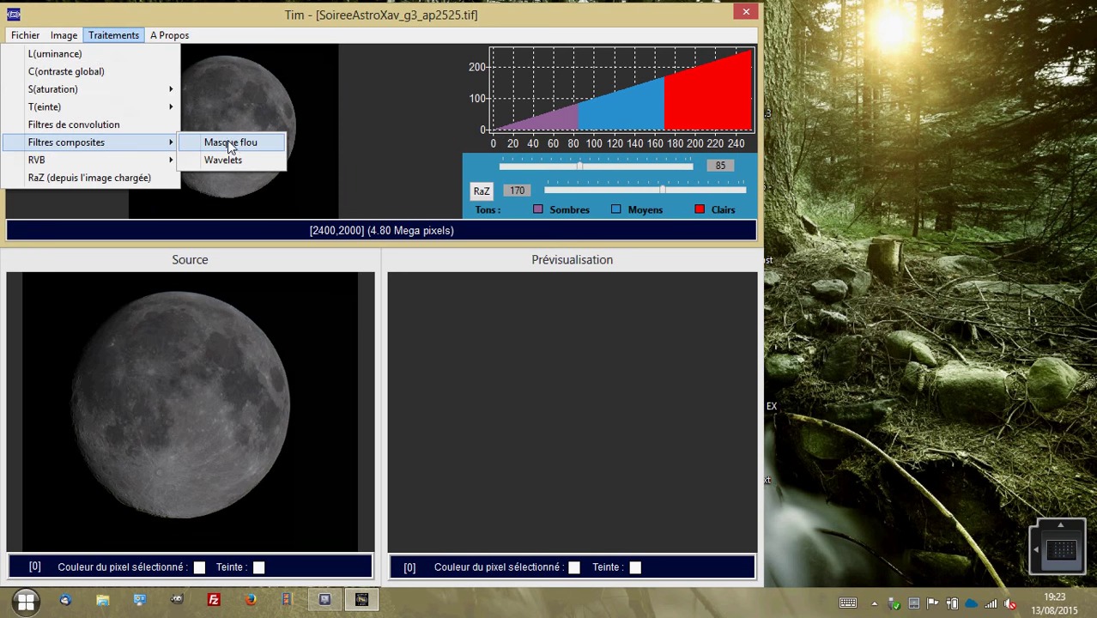
click(228, 140)
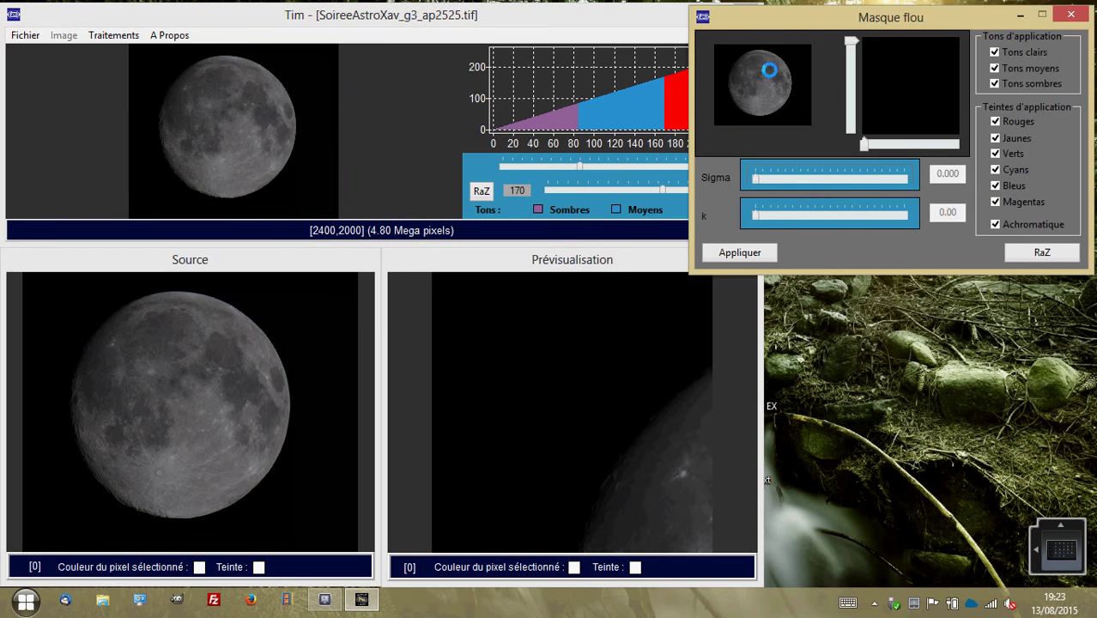
drag(764, 66, 759, 54)
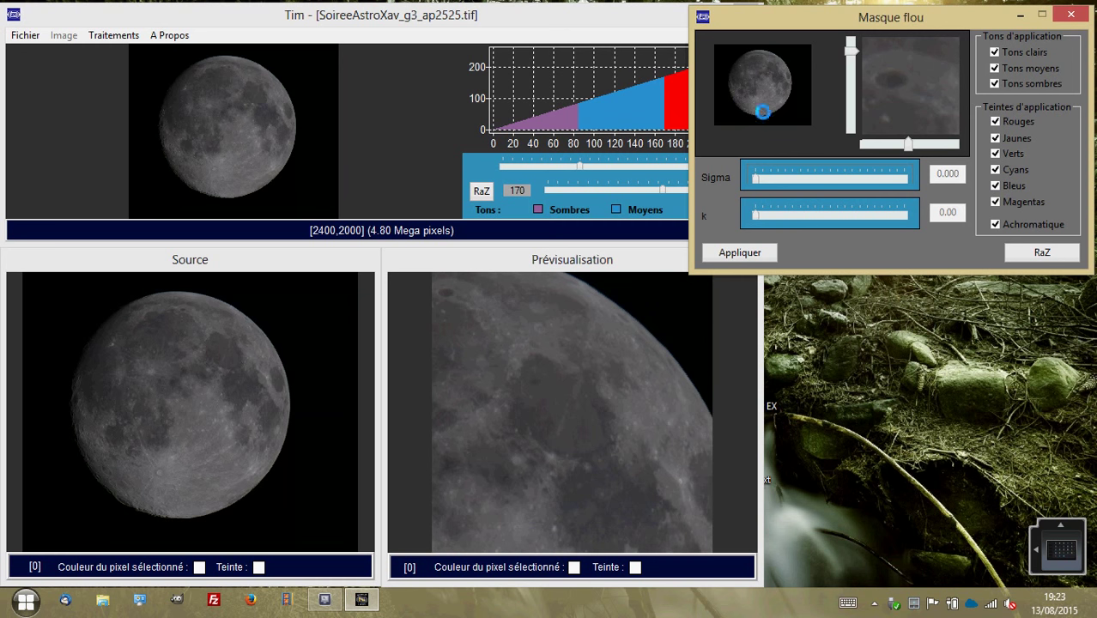
Step: Set Masque flou to Sigma 0.908 and k 4.32 and apply it to the full image
drag(756, 178, 820, 178)
drag(756, 215, 786, 213)
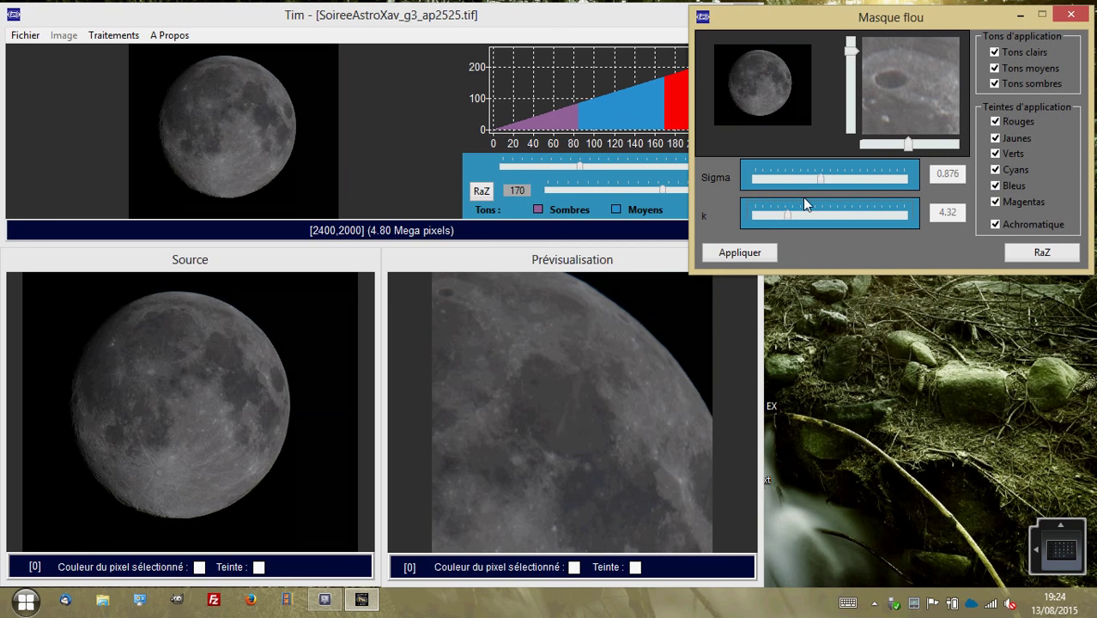
drag(819, 180, 821, 178)
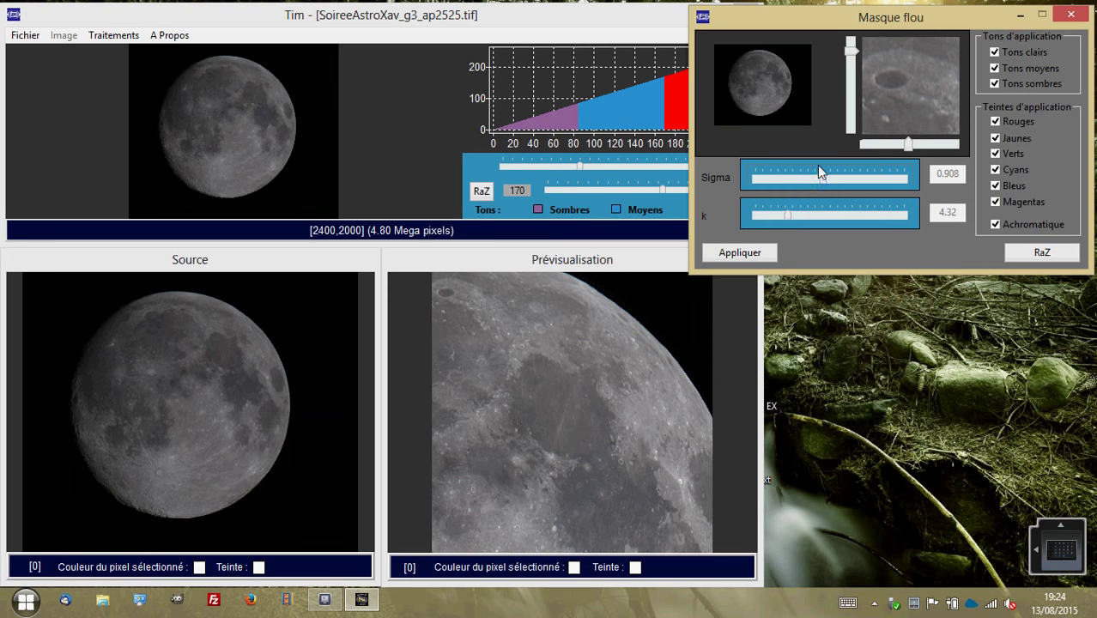
click(724, 254)
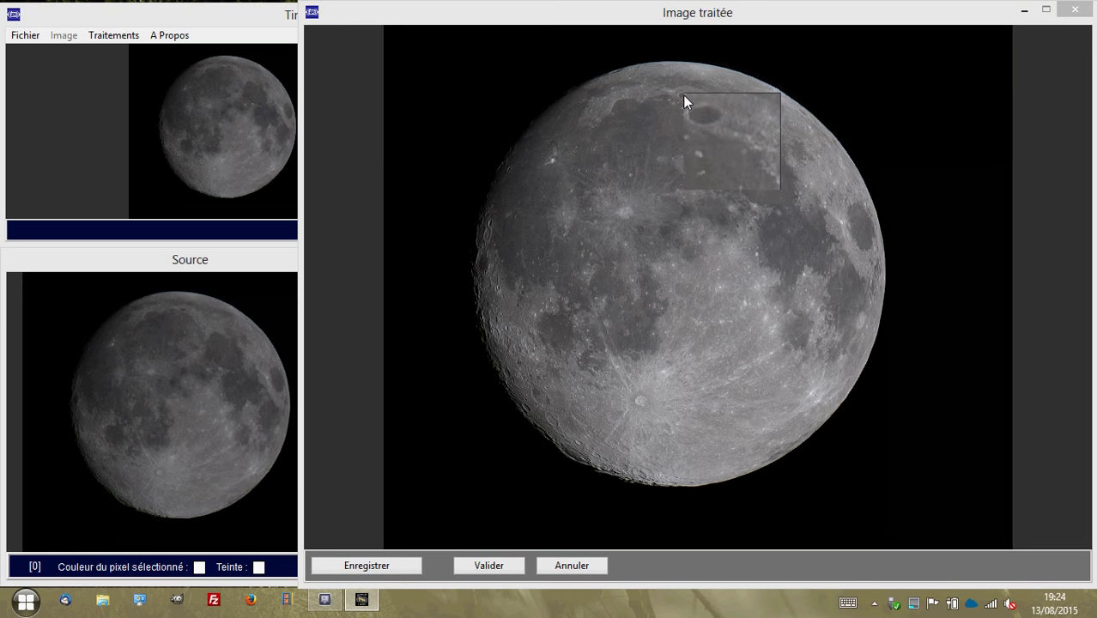
Step: Compare magnified detail near the moon's upper limb in the processed and source images, and validate the unsharp-mask result
click(682, 96)
click(169, 327)
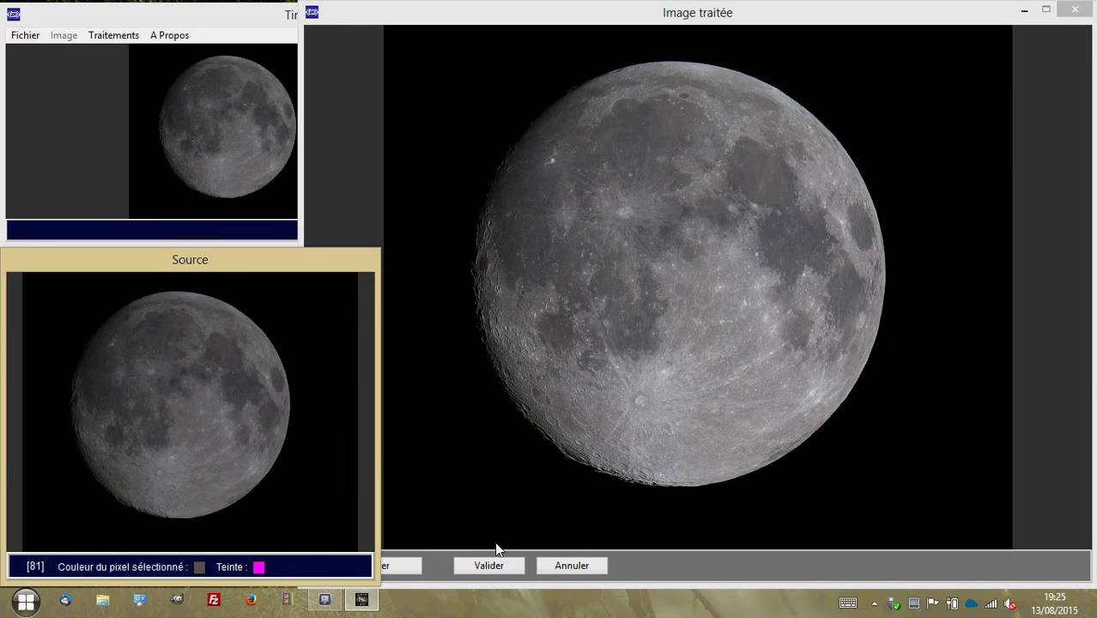
click(490, 565)
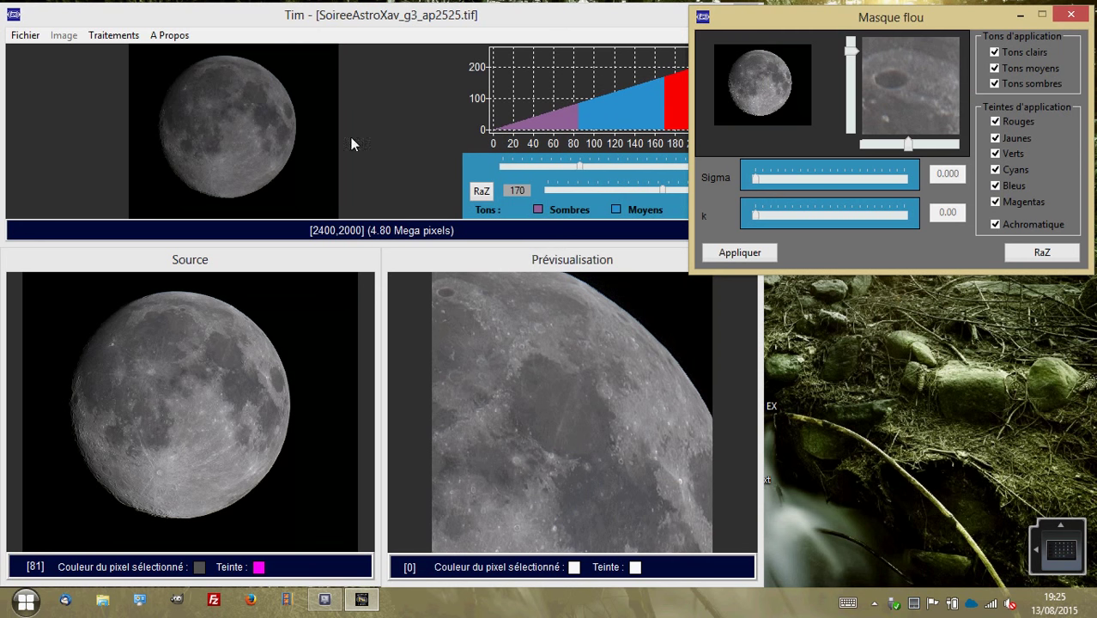
Step: Open the Wavelets composite filter, preview the moon's upper region and exclude Couleurs from the filter's application
click(124, 39)
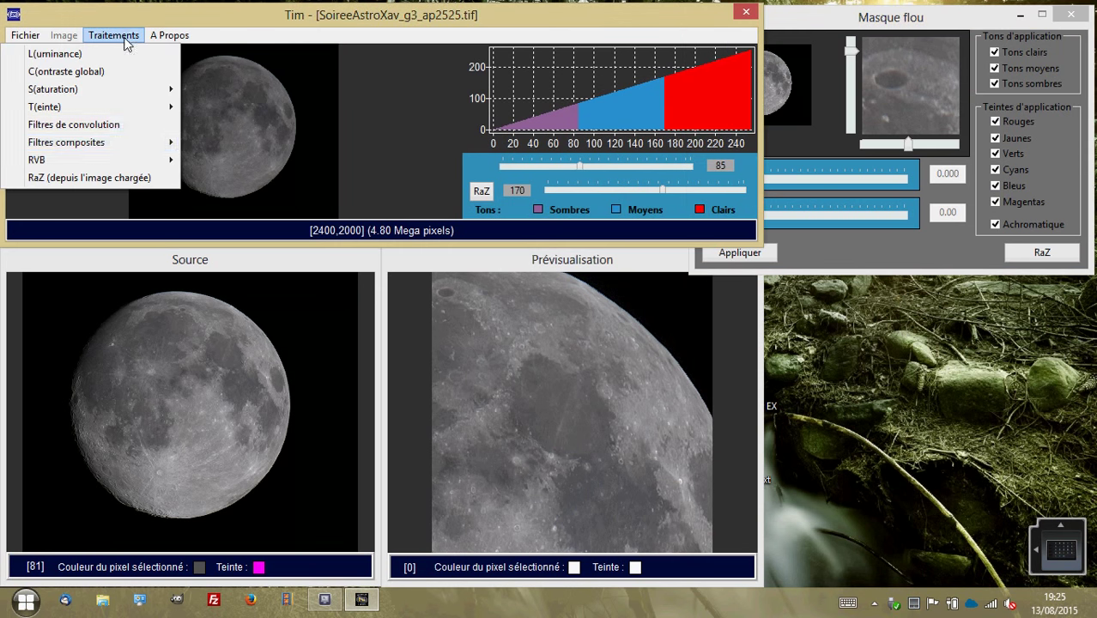
mouse_move(117, 144)
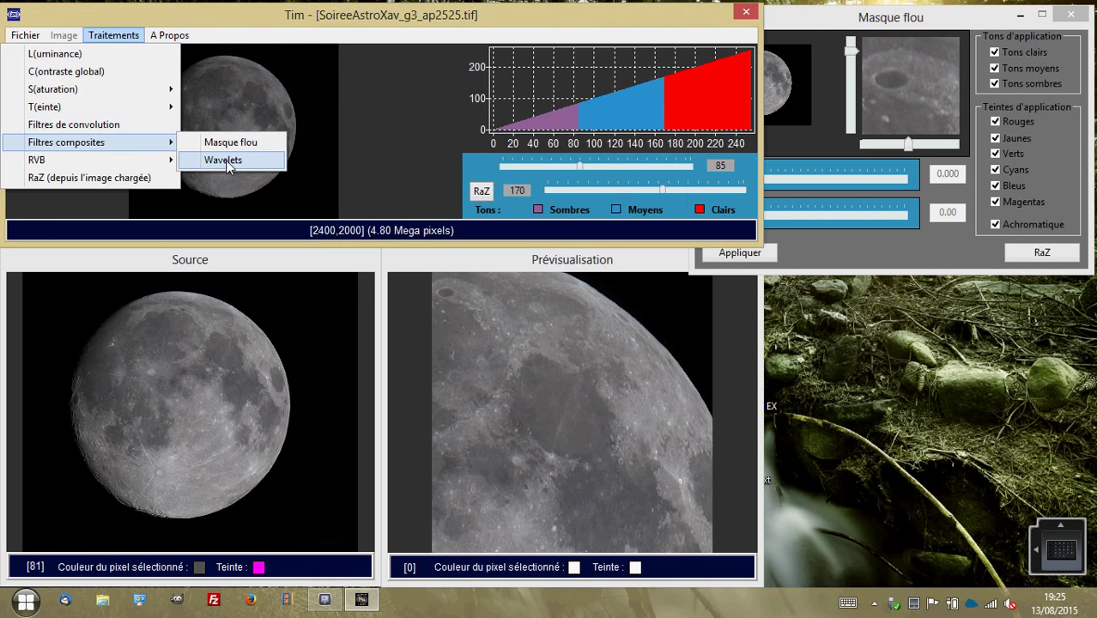
click(227, 163)
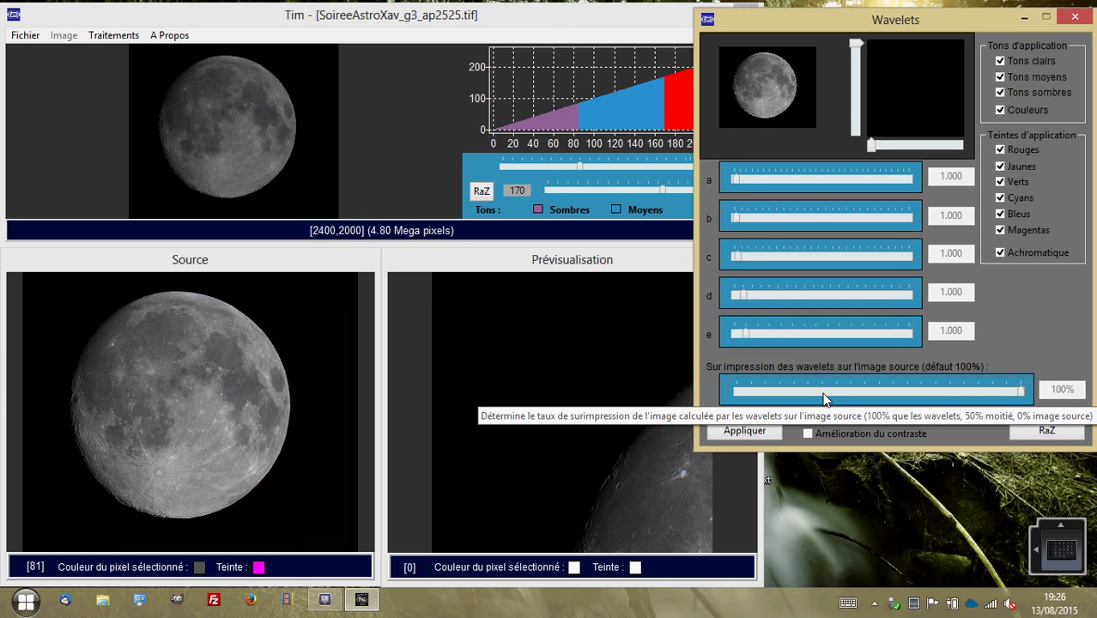
drag(782, 88, 763, 57)
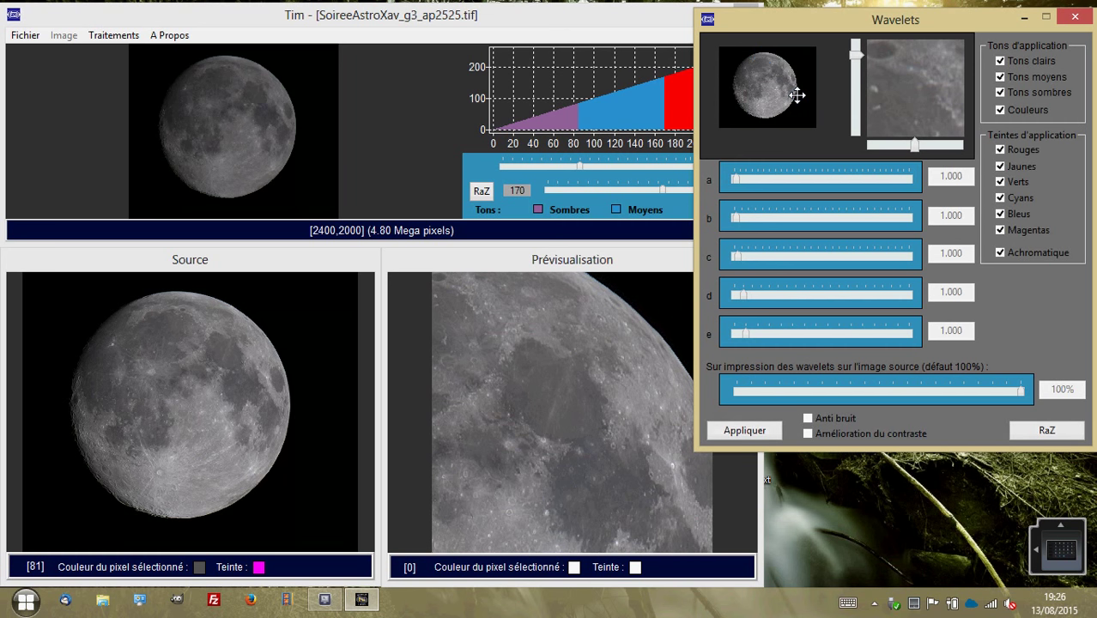
click(1000, 109)
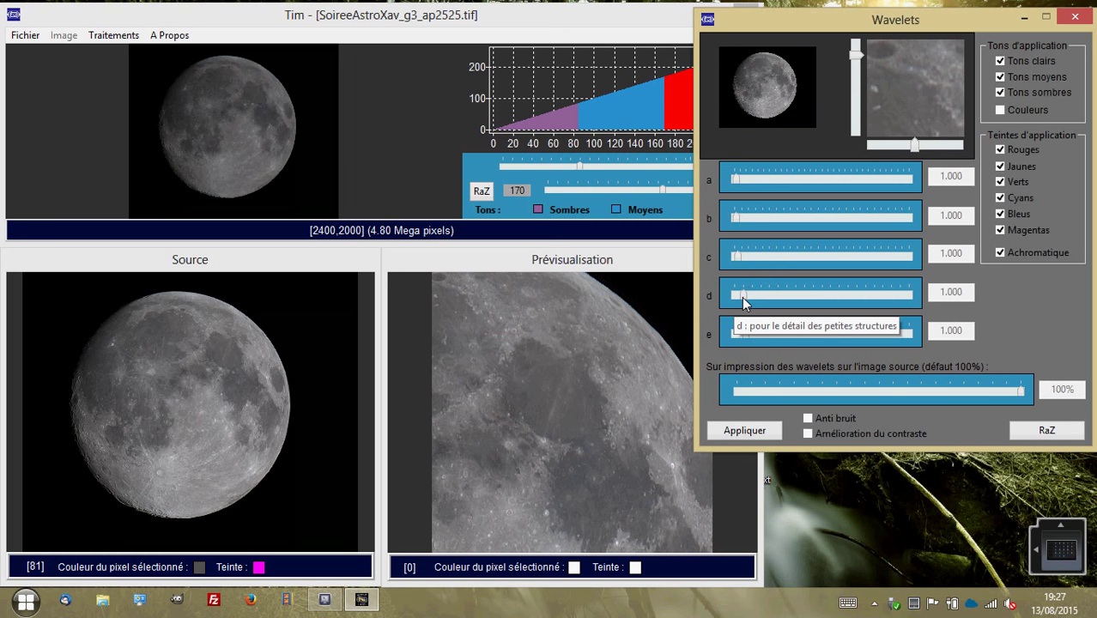
Step: Set wavelet level d to 6.912 and level e to 6.429, with the overlay on the source image at 24%
drag(742, 295, 794, 291)
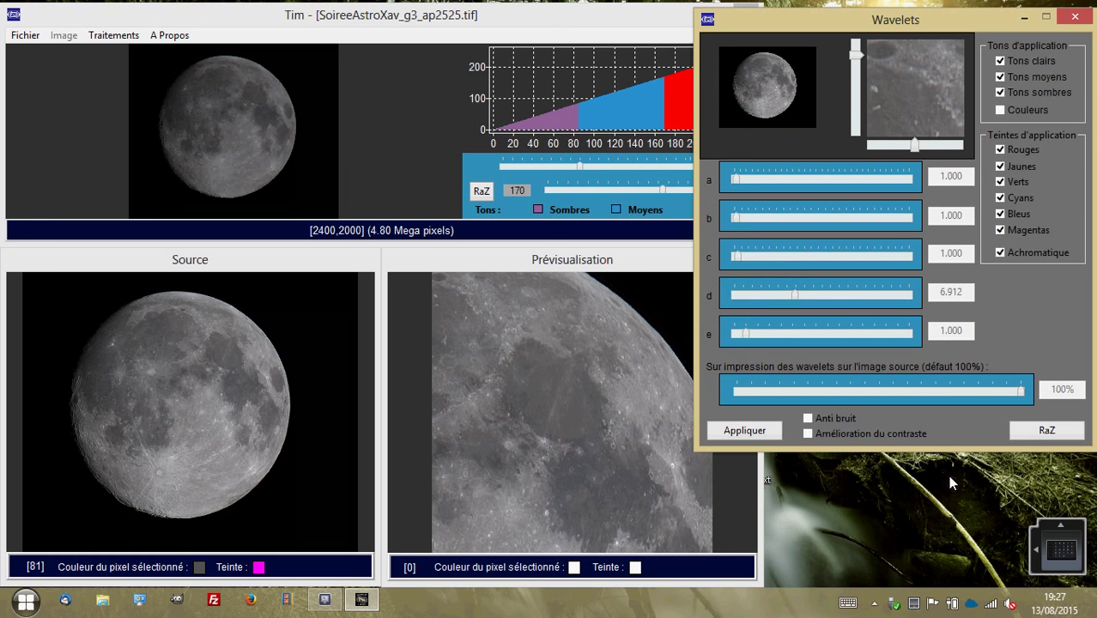
drag(746, 333, 809, 323)
click(903, 74)
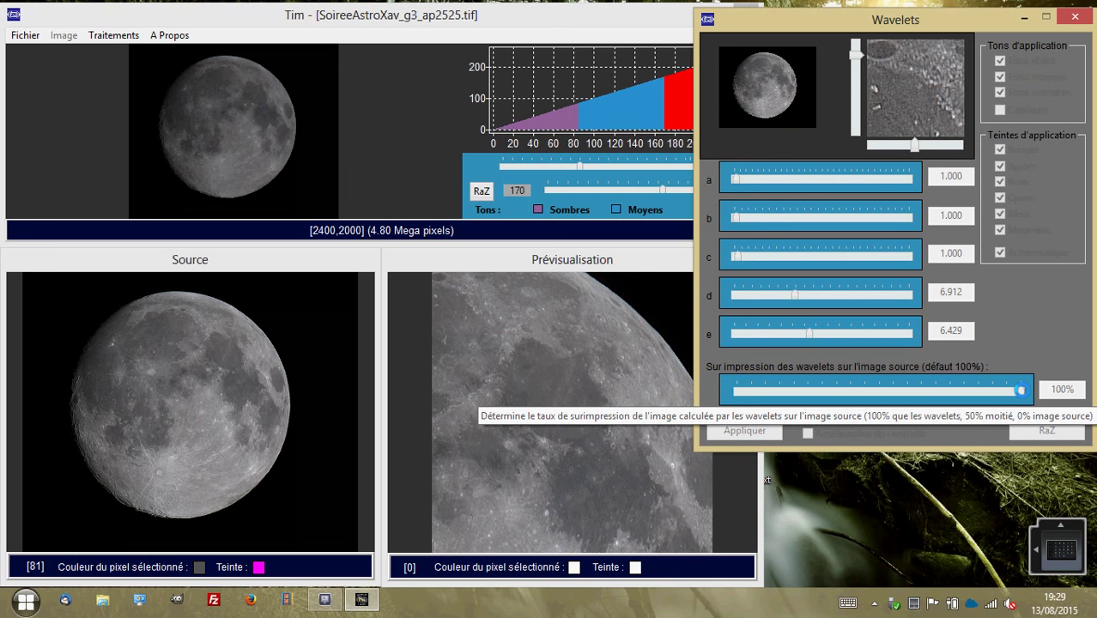
drag(1021, 391, 792, 397)
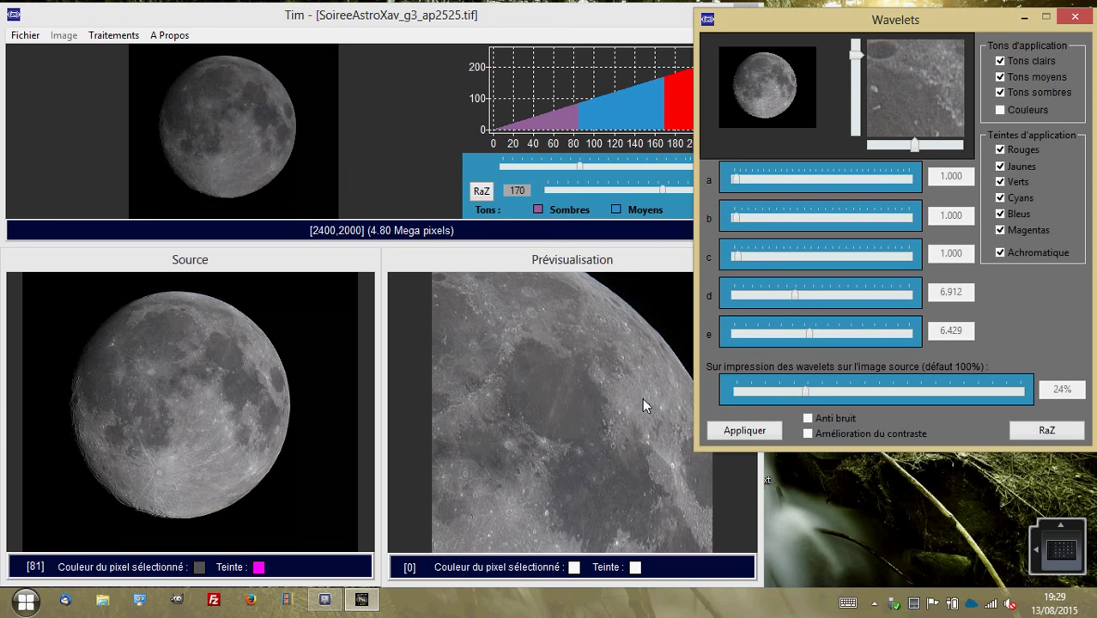
click(511, 290)
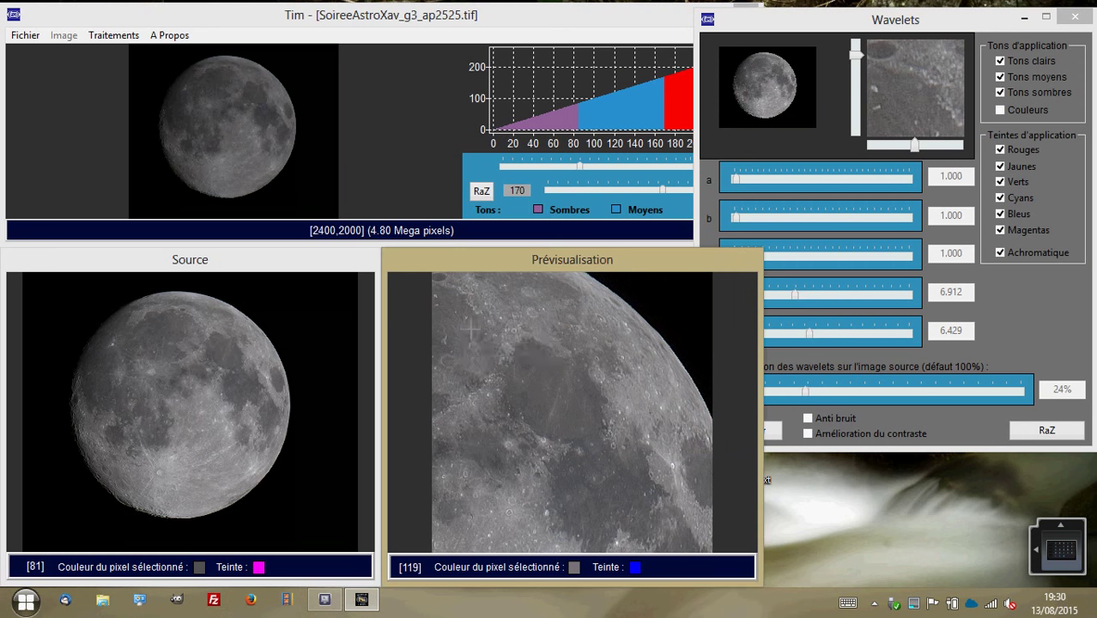
Step: Set wavelet level e to 3.594 and the overlay on the source image to 39%, and apply the filter
click(815, 334)
drag(815, 334, 776, 334)
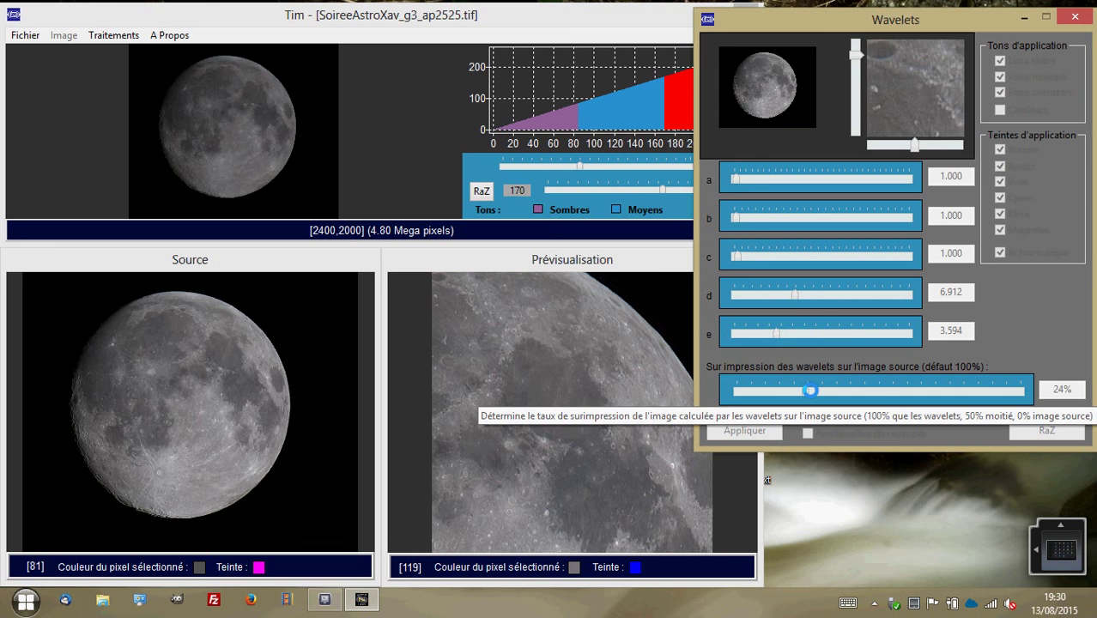
drag(809, 390, 847, 395)
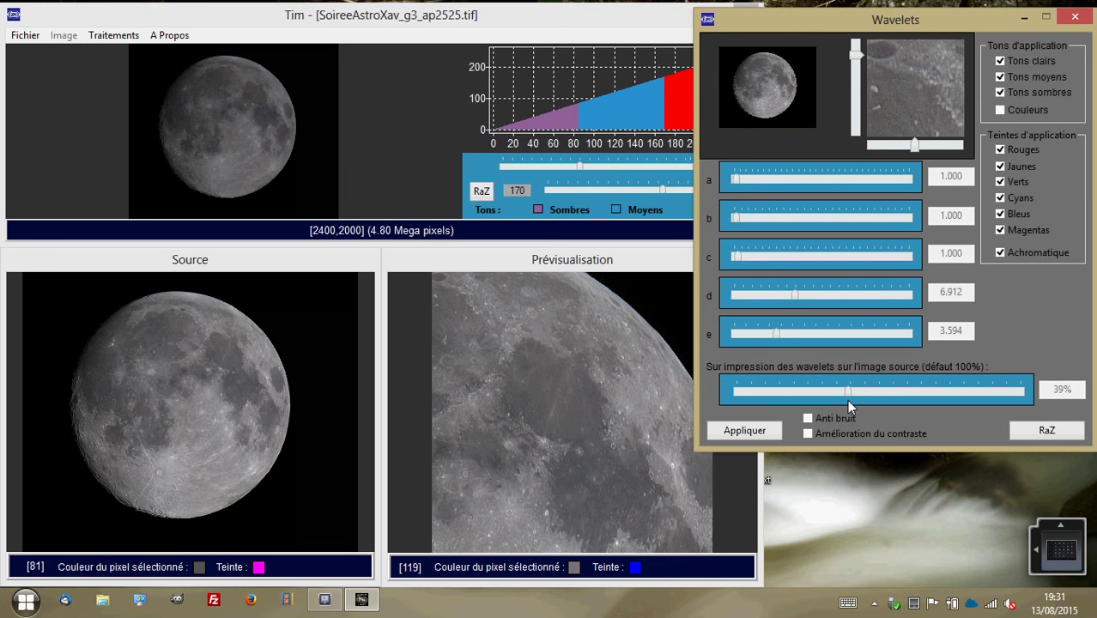
click(750, 430)
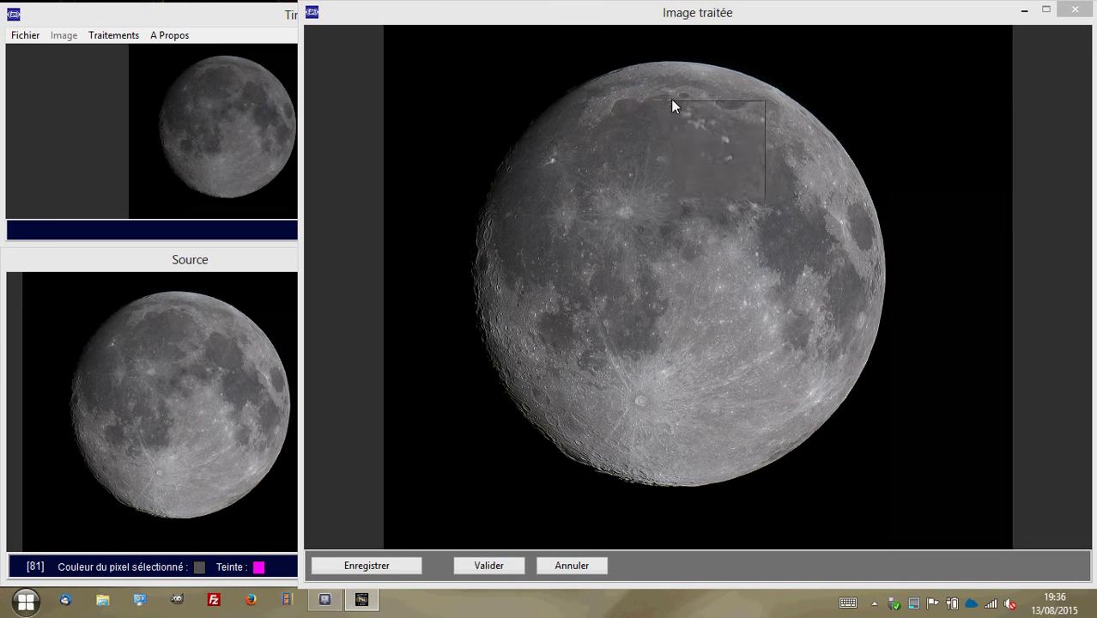
Step: Compare magnified craters and the moon's left limb between the source and processed images, and validate the wavelet result
click(188, 312)
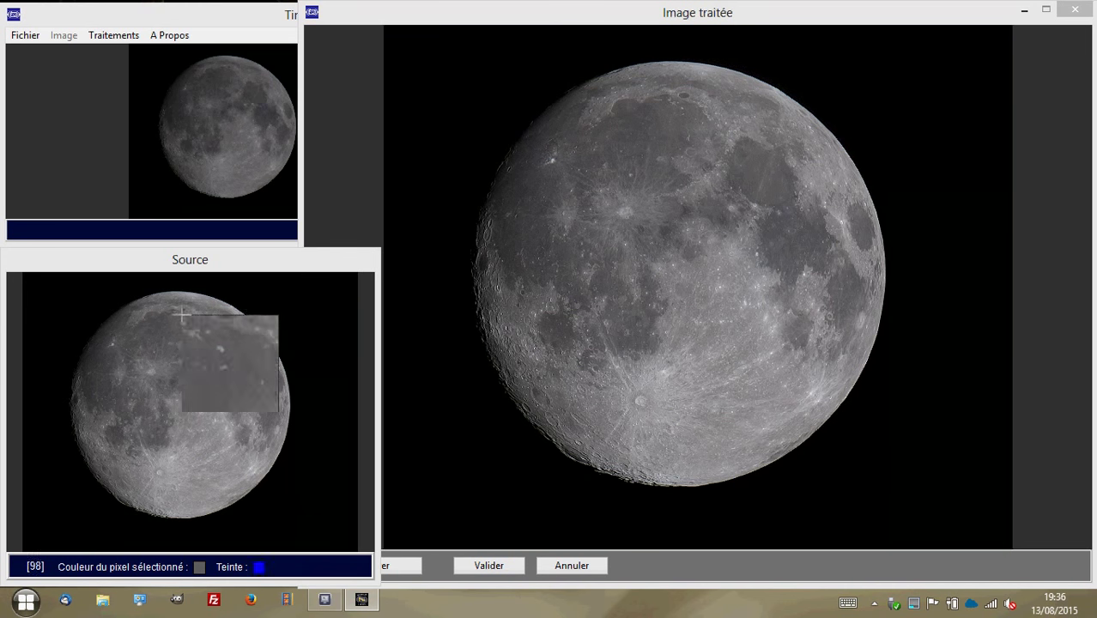
click(190, 309)
click(139, 357)
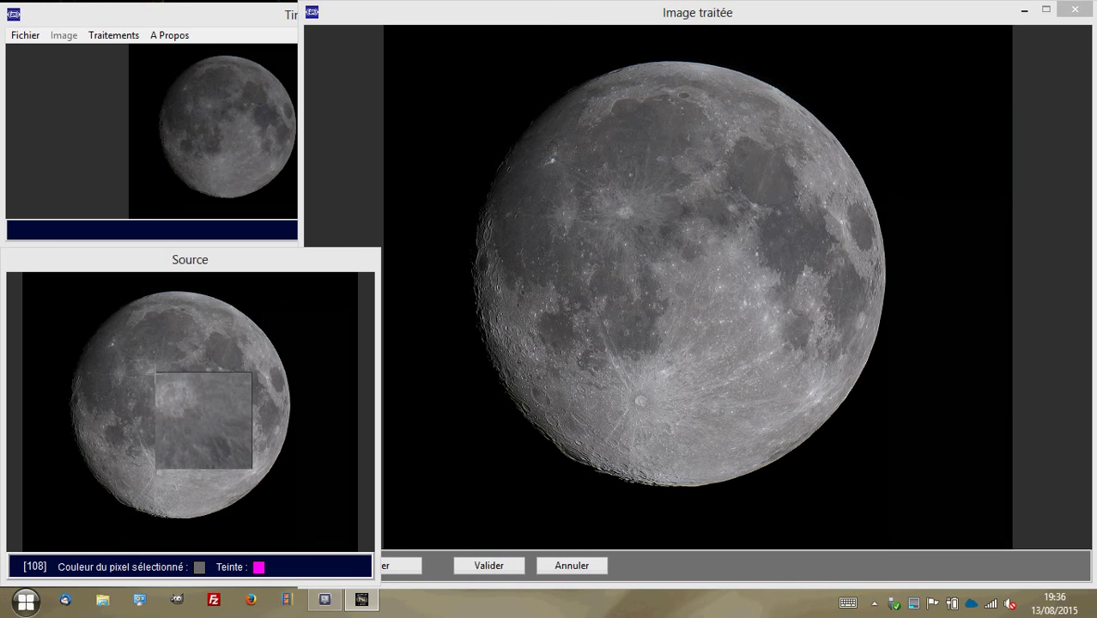
click(146, 367)
click(617, 217)
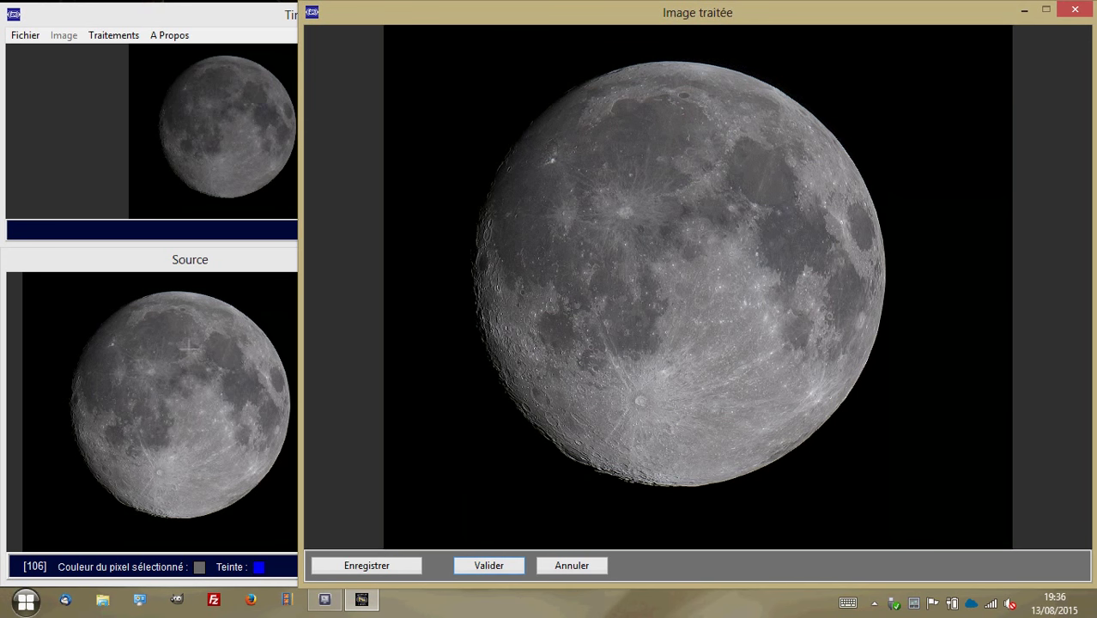
click(120, 371)
click(119, 371)
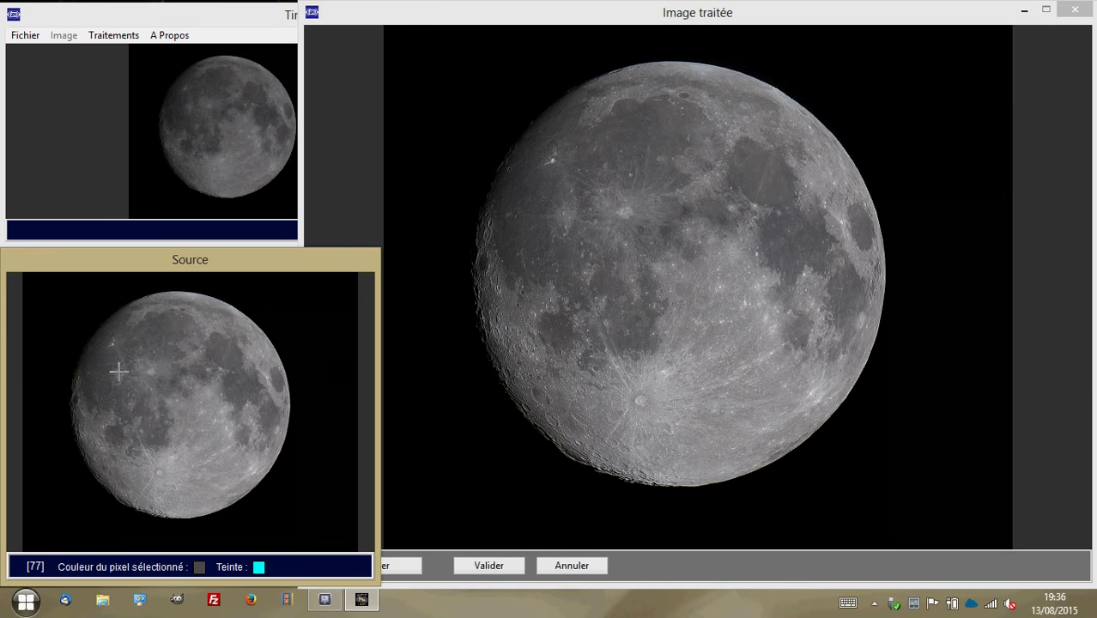
click(565, 217)
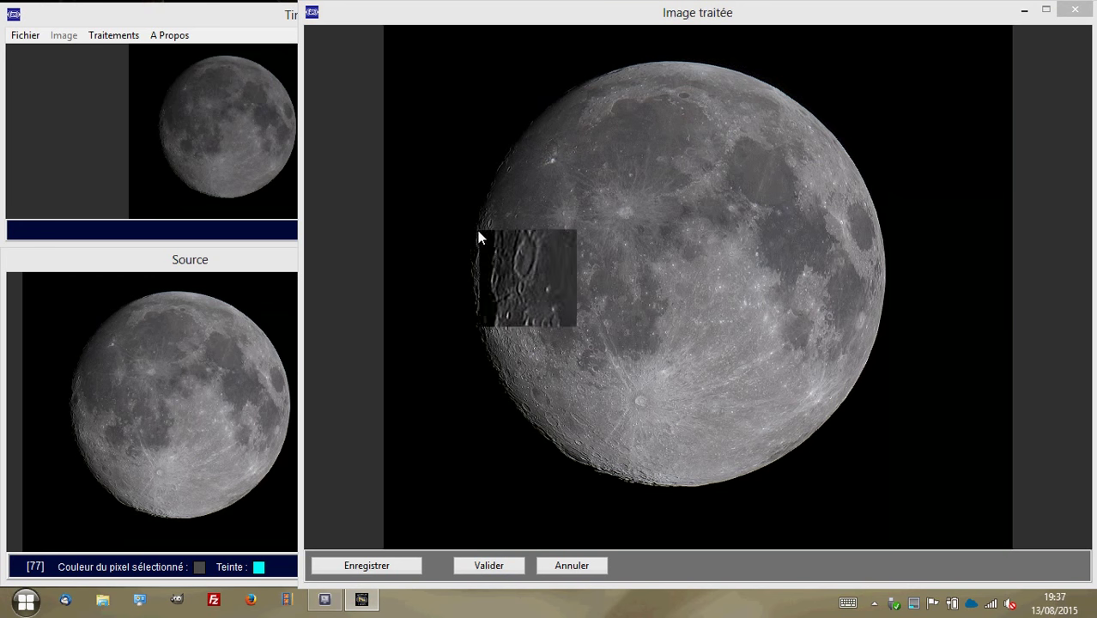
click(76, 393)
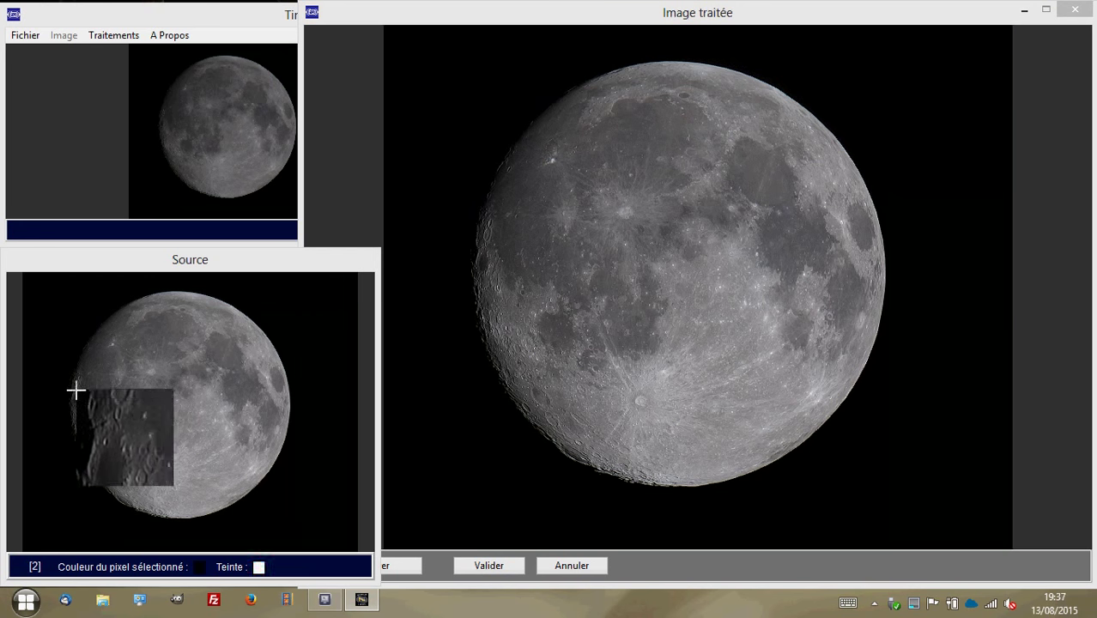
click(499, 276)
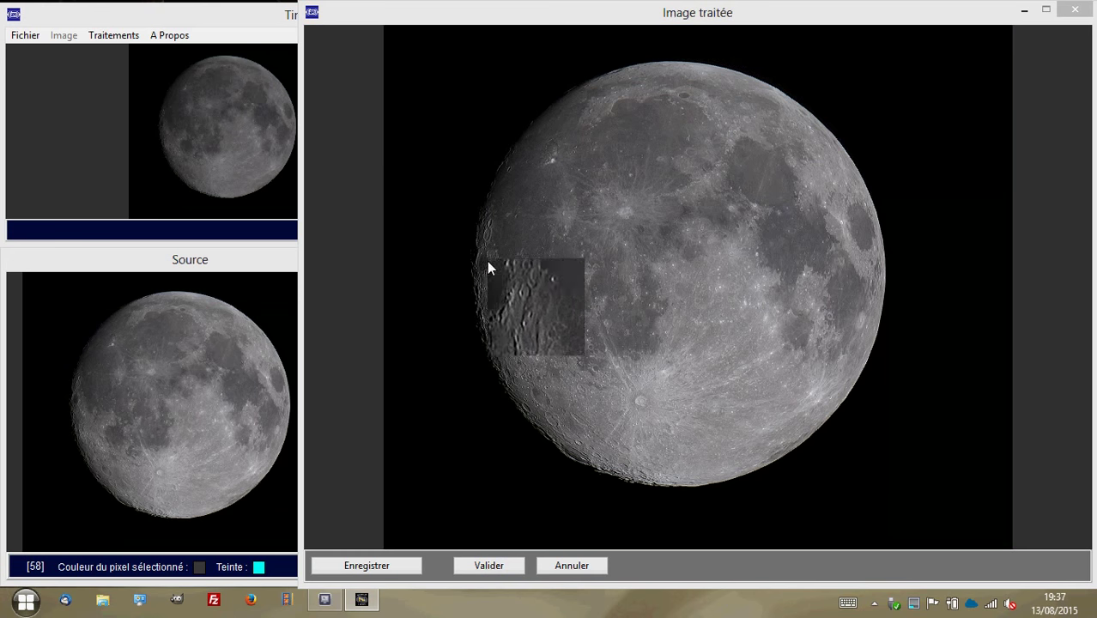
click(487, 267)
click(509, 565)
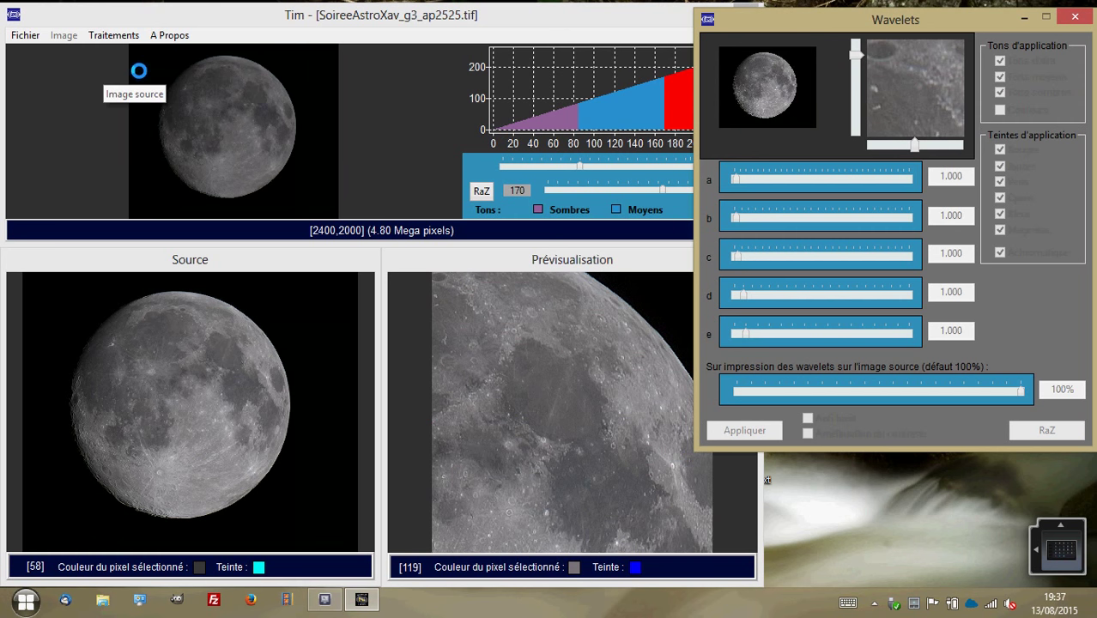
Step: Raise the image's global saturation slightly in Synchronisé mode for all tones and hues, apply it and validate the result
click(114, 34)
mouse_move(172, 96)
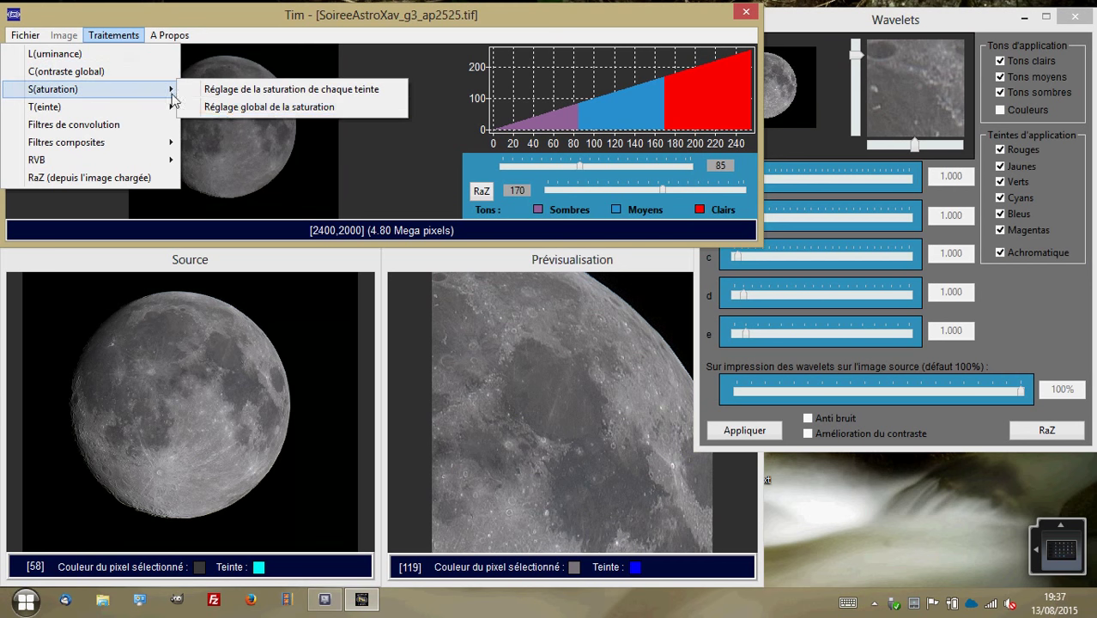
click(249, 107)
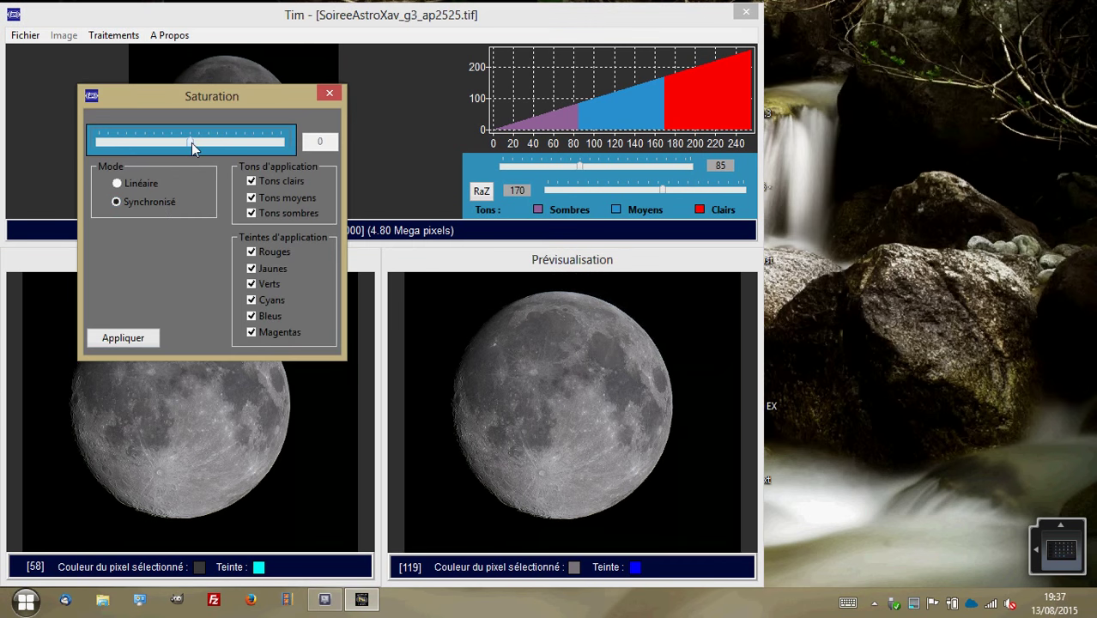
drag(191, 143, 206, 140)
click(148, 338)
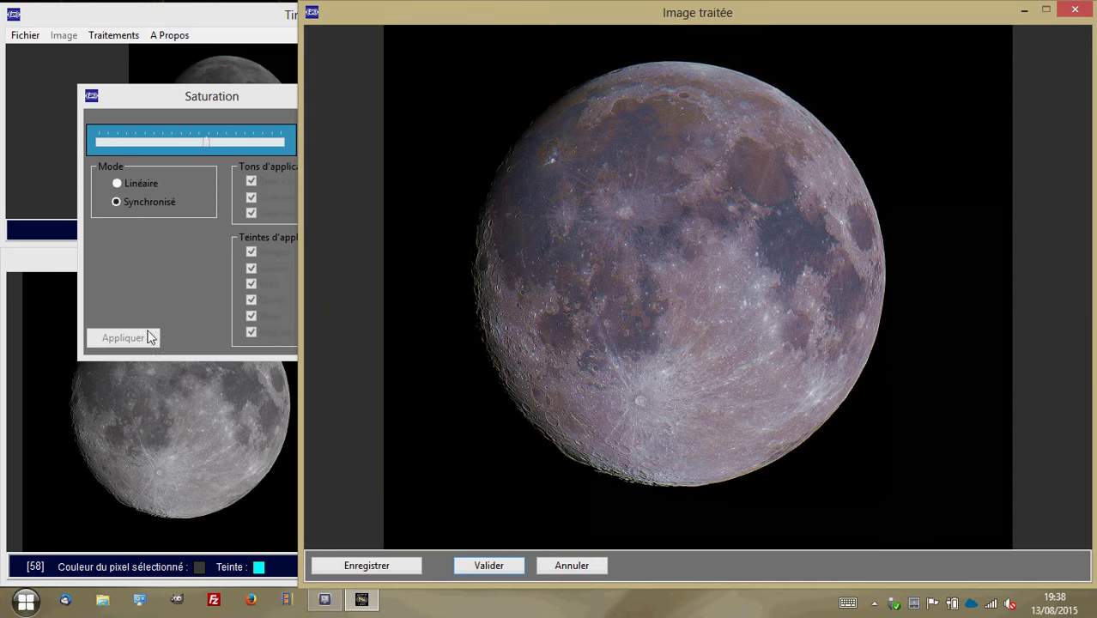
drag(661, 128, 589, 337)
click(515, 566)
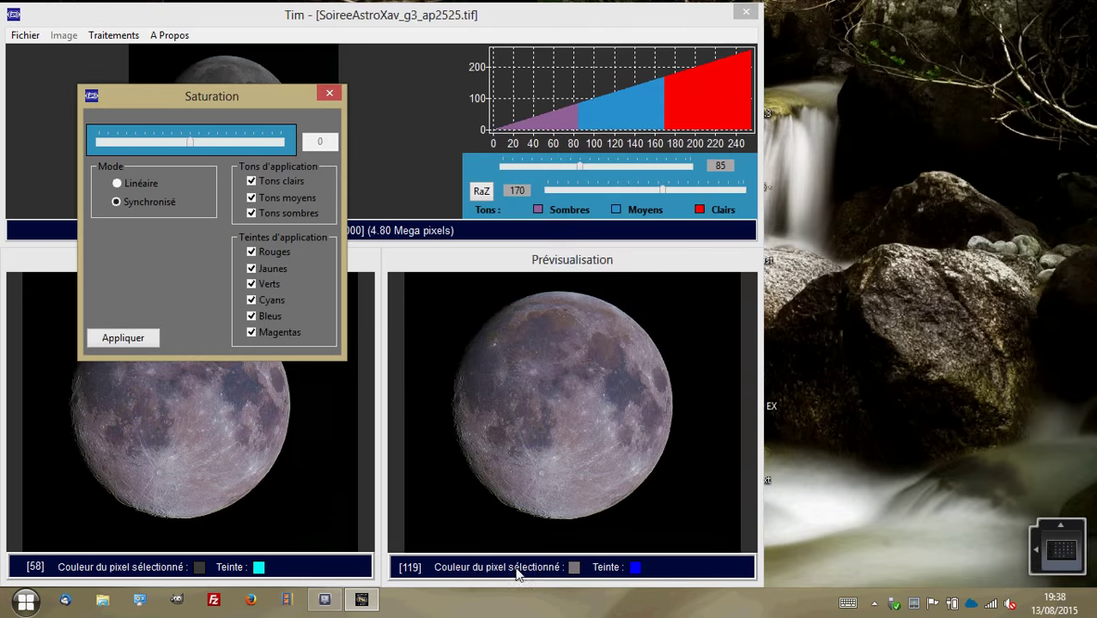
Step: Open the convolution filters and preview the Doux, Moyen and Fort settings of the Gaussian blur and standard blur
click(120, 41)
click(131, 128)
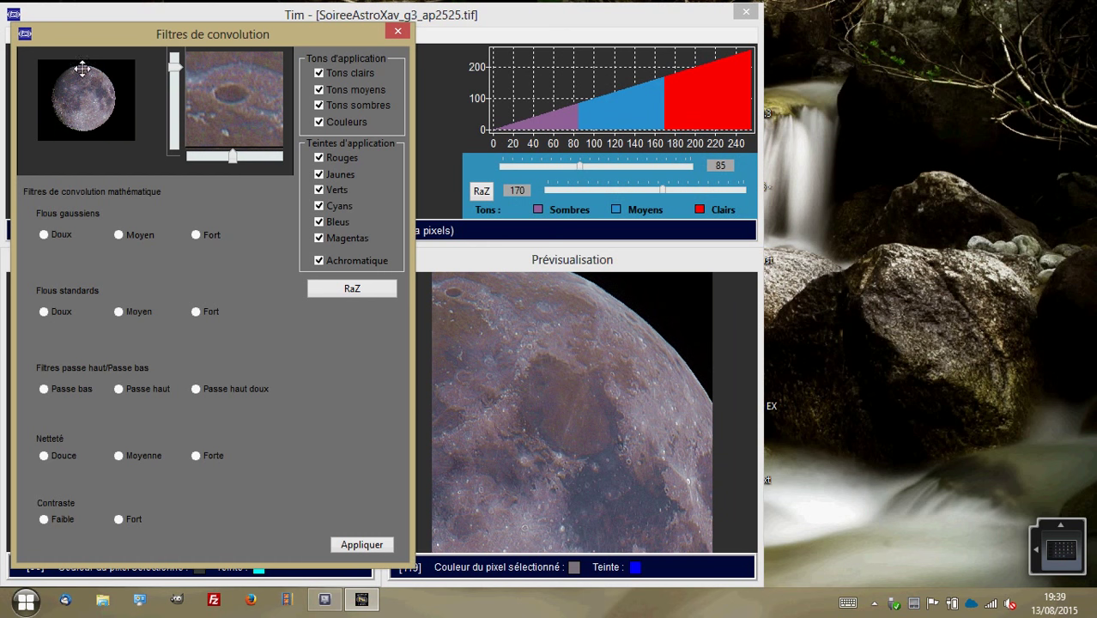
click(44, 236)
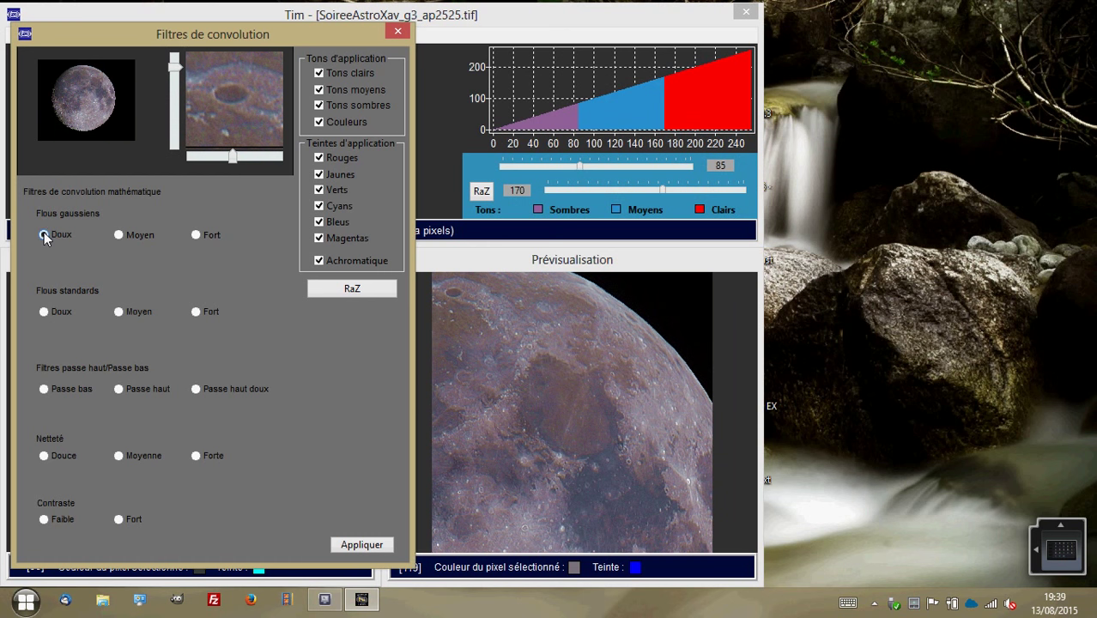
click(119, 236)
click(197, 235)
click(42, 312)
click(118, 312)
click(195, 312)
Step: Preview the Passe bas, Passe haut and Passe haut doux filters on the moon image
click(44, 390)
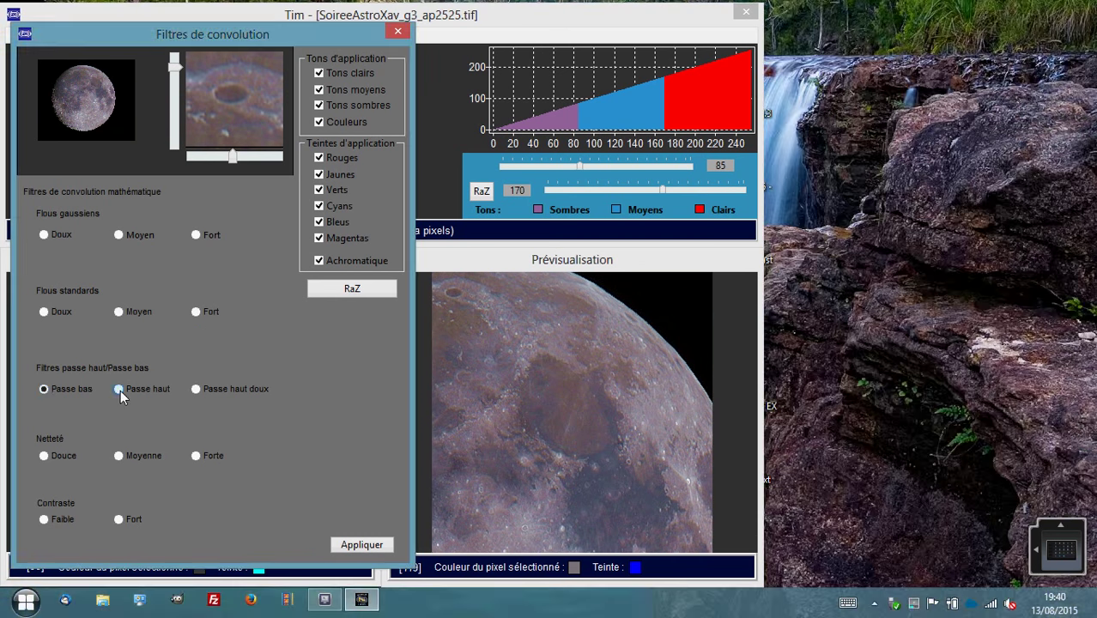
click(120, 389)
click(197, 390)
Step: Preview Douce and Moyenne sharpness, the latter with and without Couleurs, and the Fort and Faible contrast filters
click(43, 455)
click(119, 456)
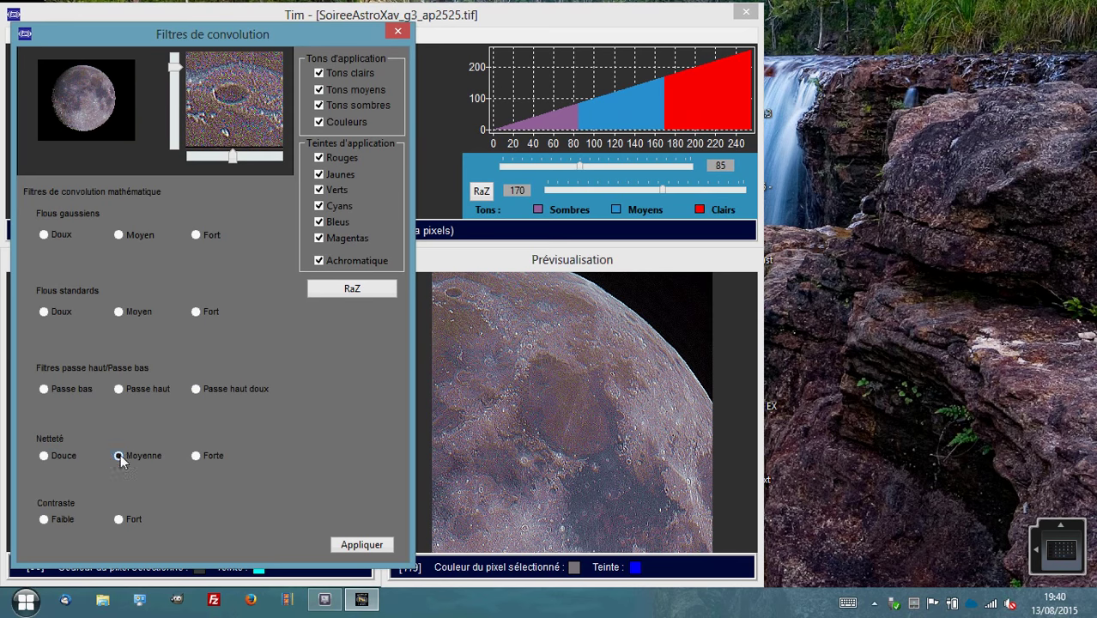
click(319, 123)
click(319, 123)
click(118, 519)
click(44, 520)
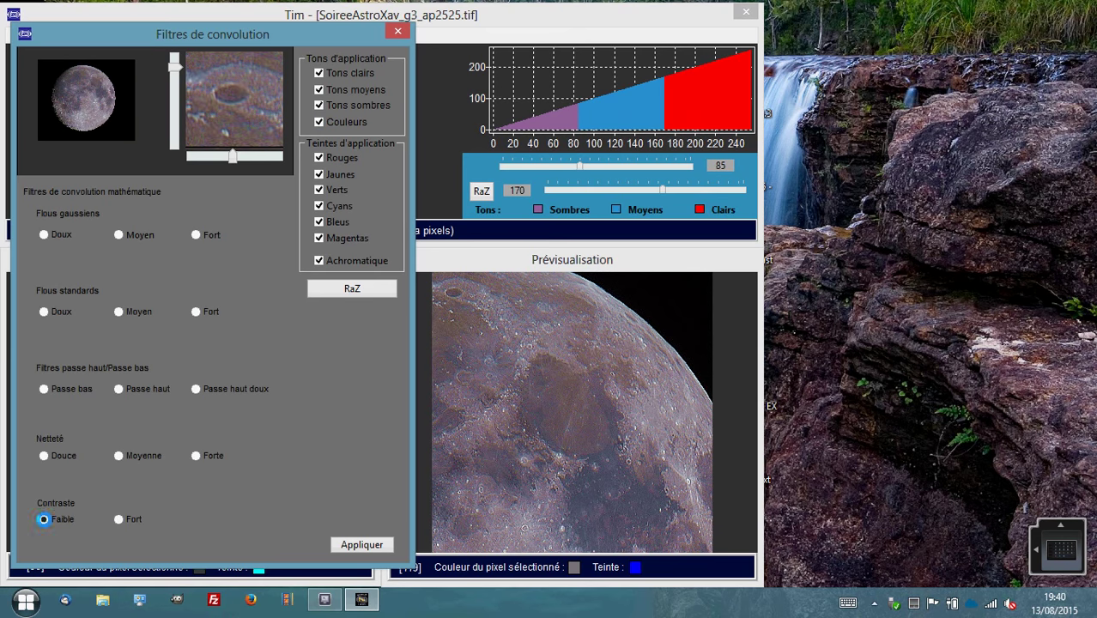
Step: Apply the Doux Gaussian blur to the image, inspect the processed moon with the magnifier and validate the result
click(44, 235)
click(343, 543)
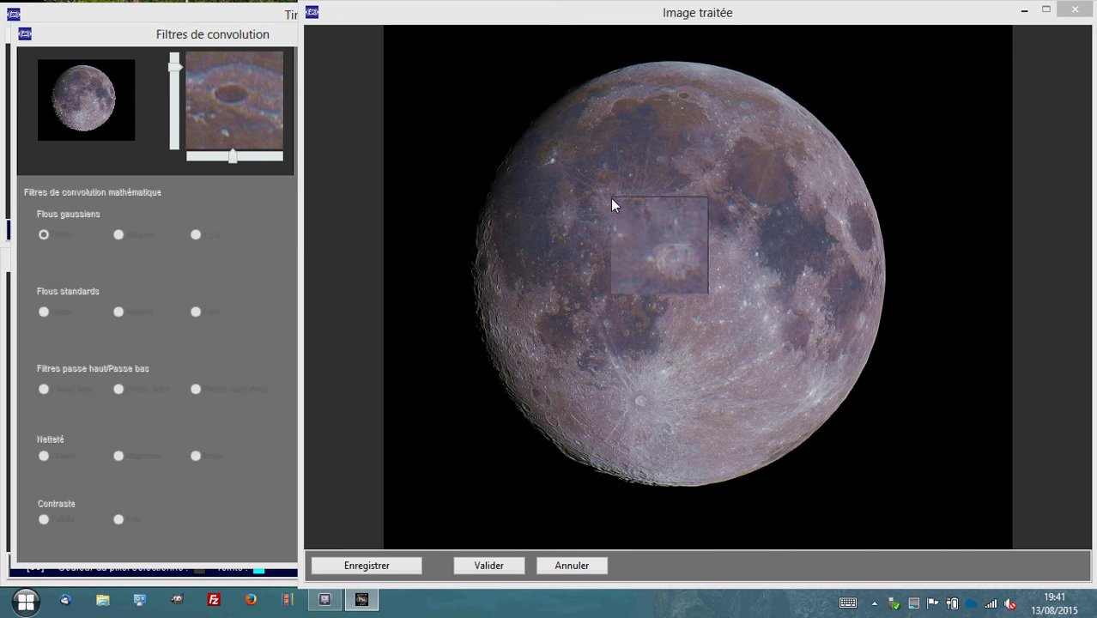
click(678, 92)
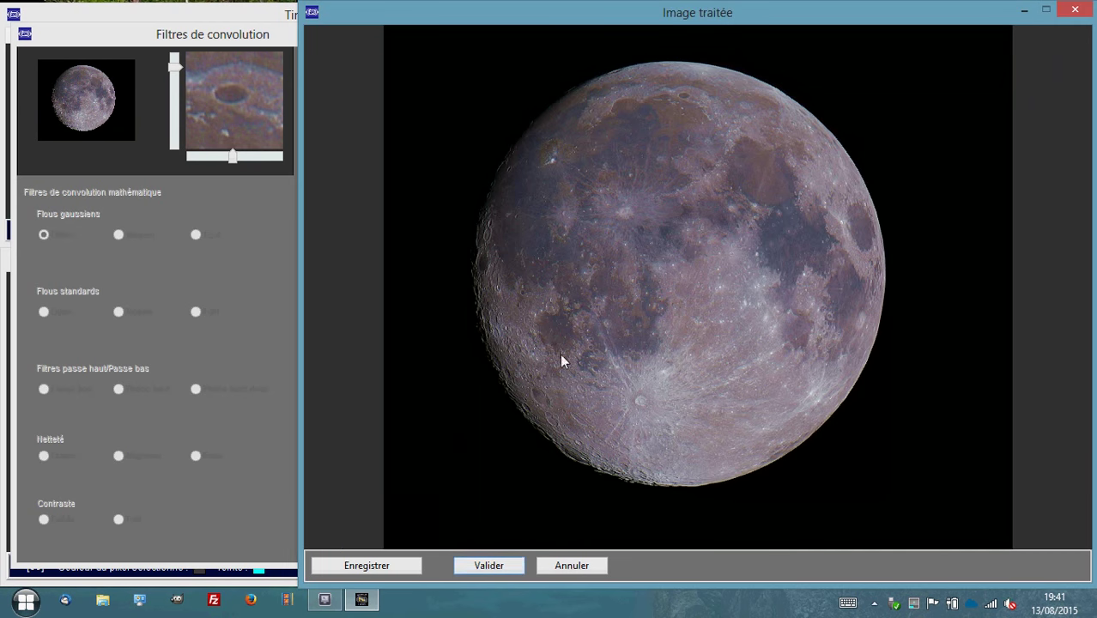
click(512, 571)
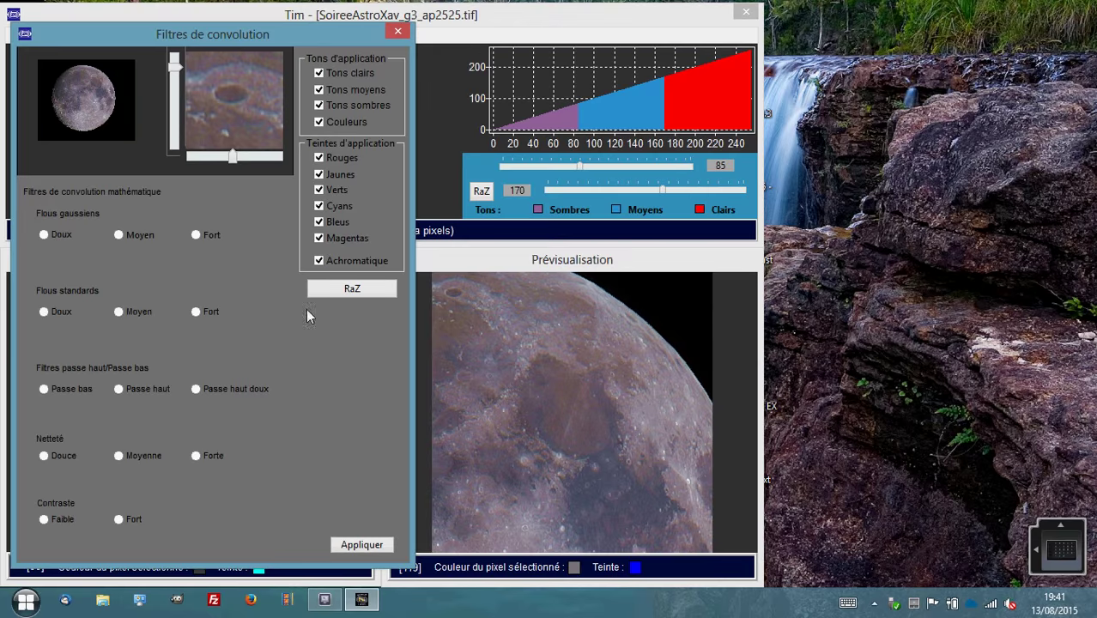
Step: Apply the Passe haut doux convolution filter to the image and validate the result
click(196, 391)
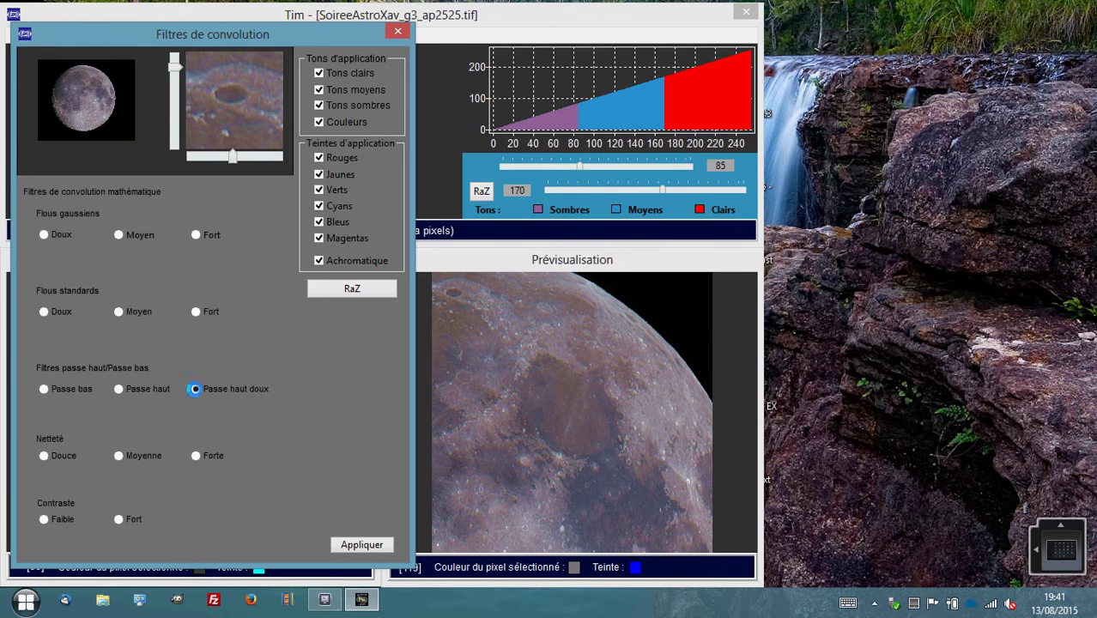
click(354, 544)
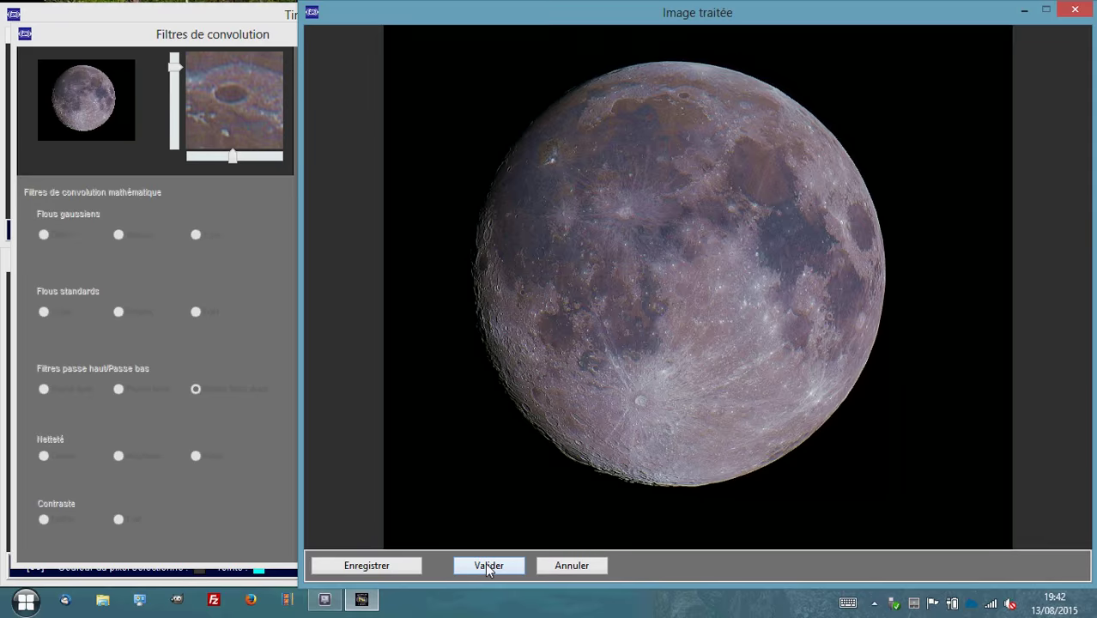
click(486, 566)
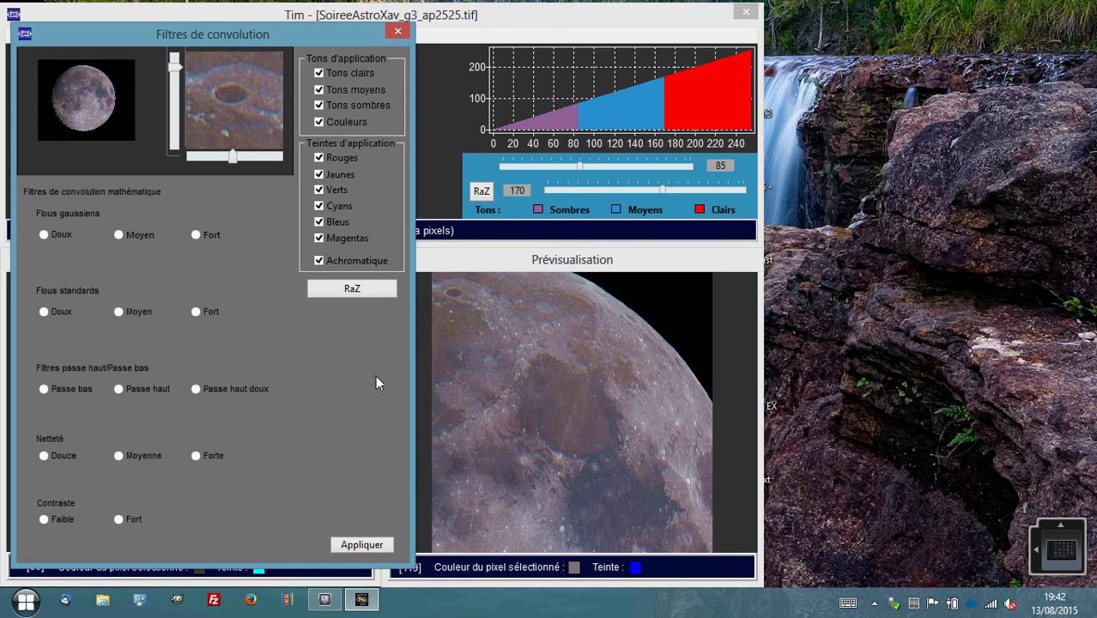
Step: Save the processed image in native Tim format as Demo_07.tim in the Tim folder
click(62, 21)
click(25, 35)
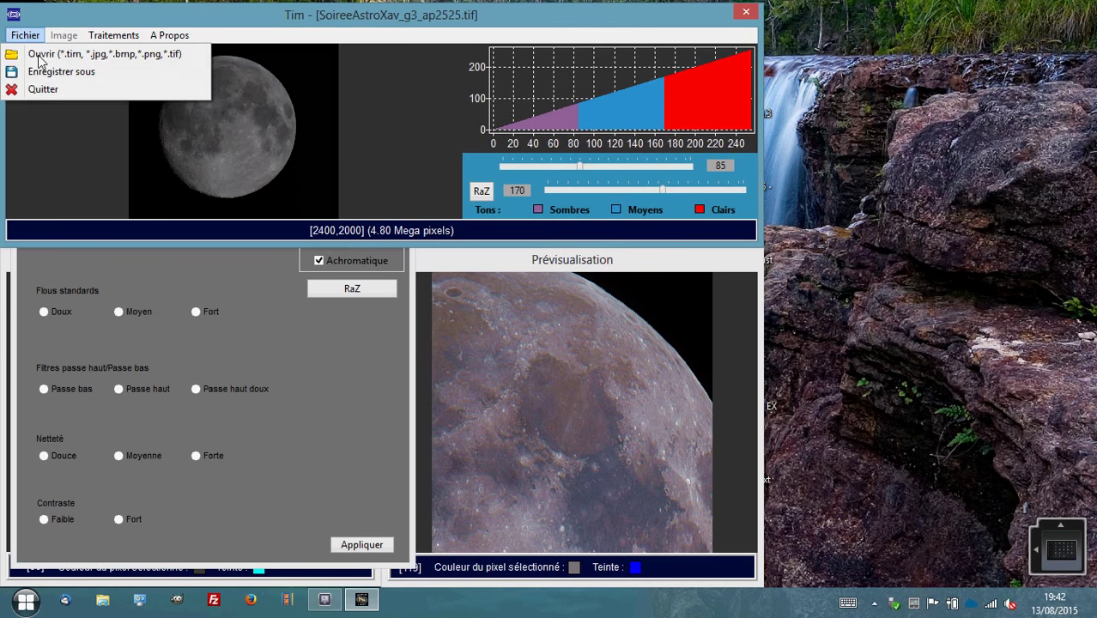
click(47, 74)
double_click(294, 167)
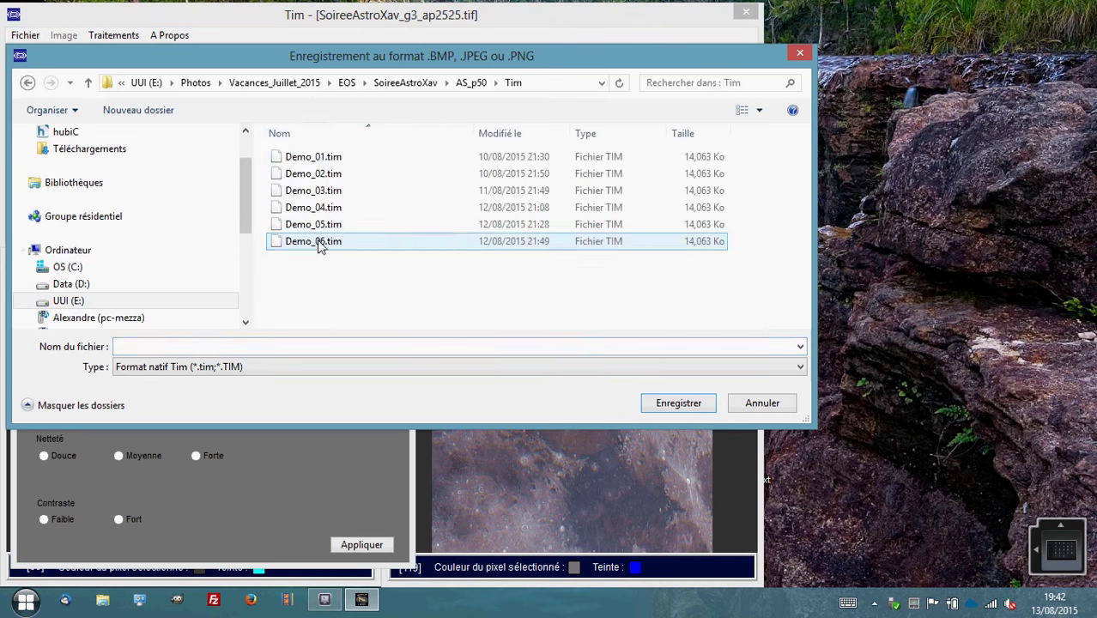
click(314, 242)
click(159, 345)
key(End)
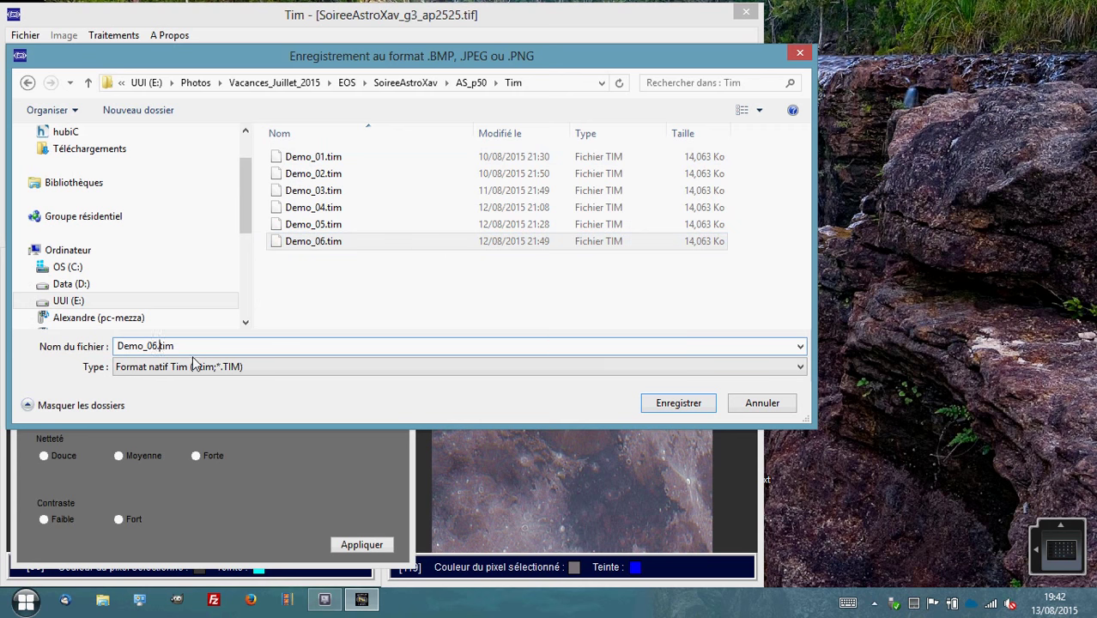
text(7)
key(Return)
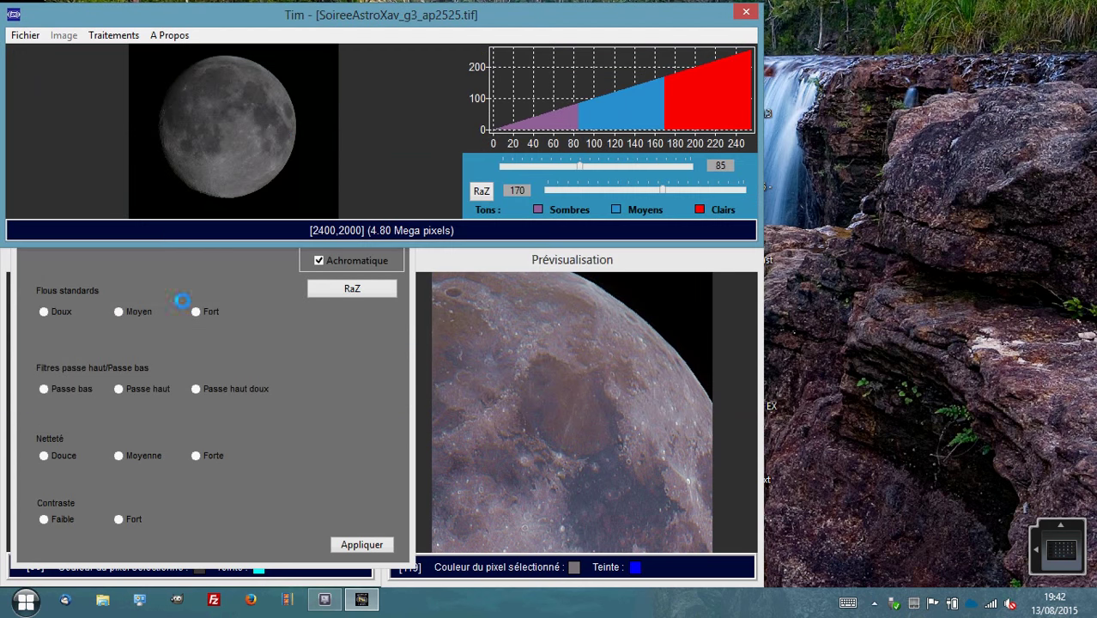
Step: Save a JPEG copy of the processed image as Demo_07.jpg in the same folder
click(25, 35)
click(52, 74)
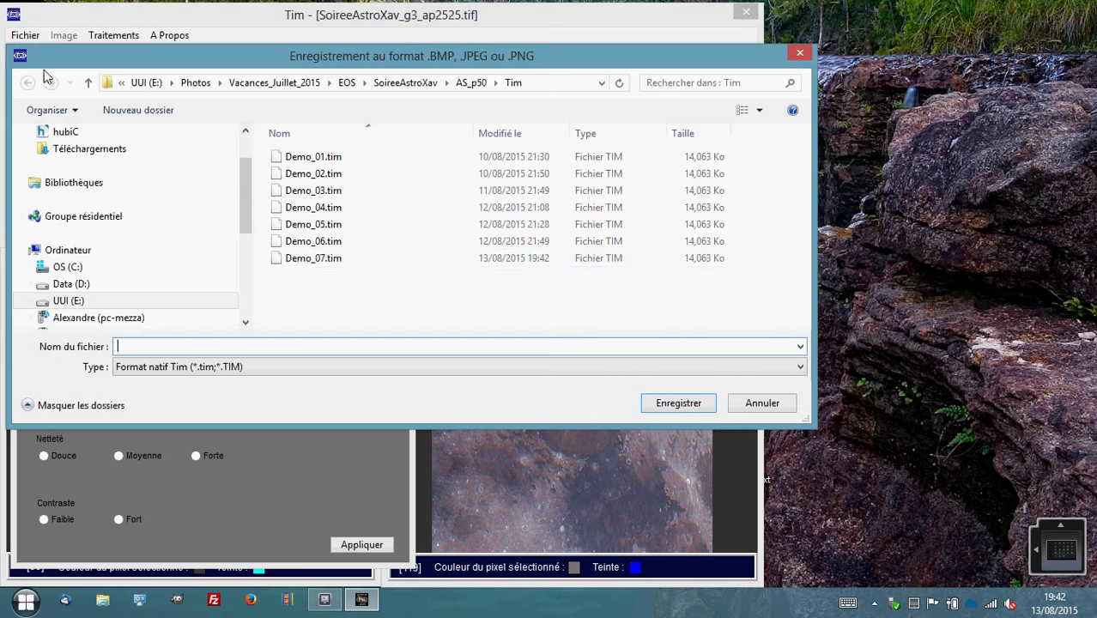
click(293, 260)
click(296, 367)
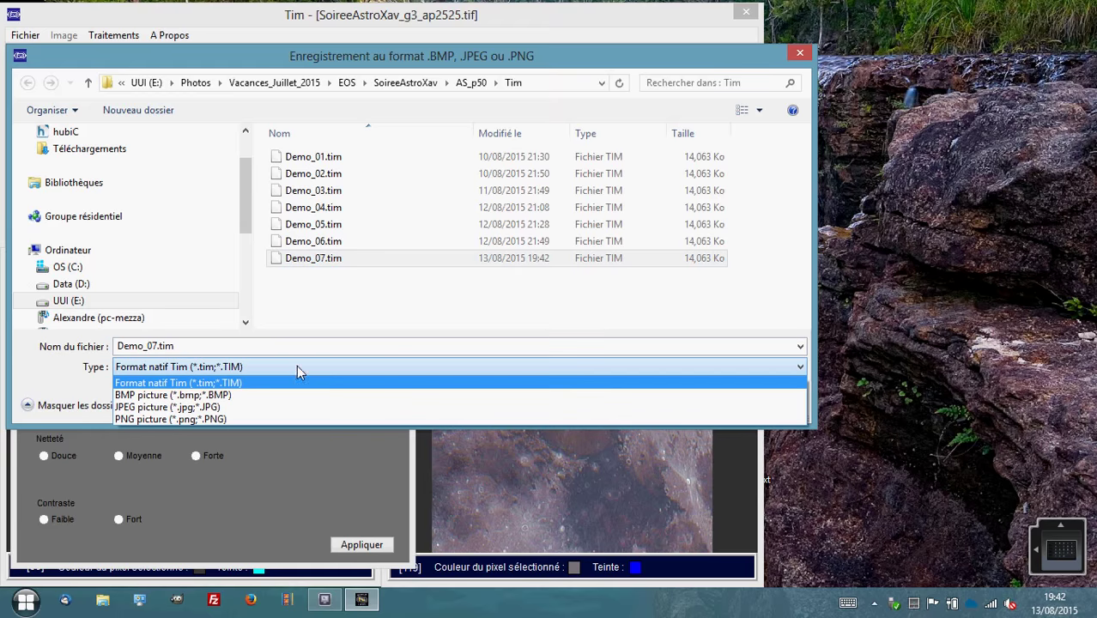
click(284, 408)
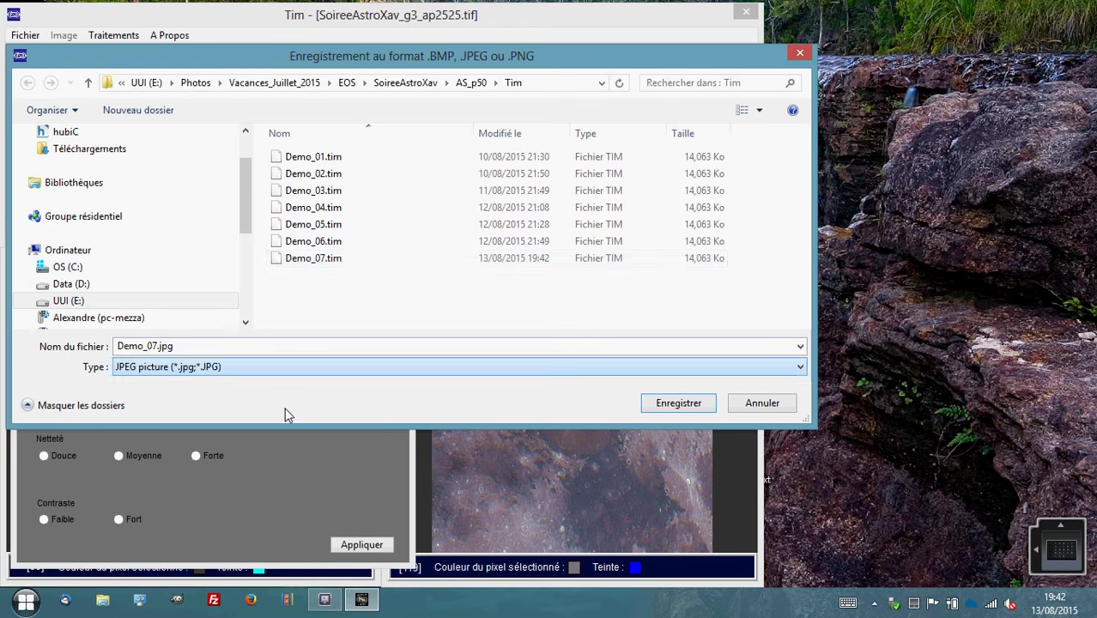
click(656, 407)
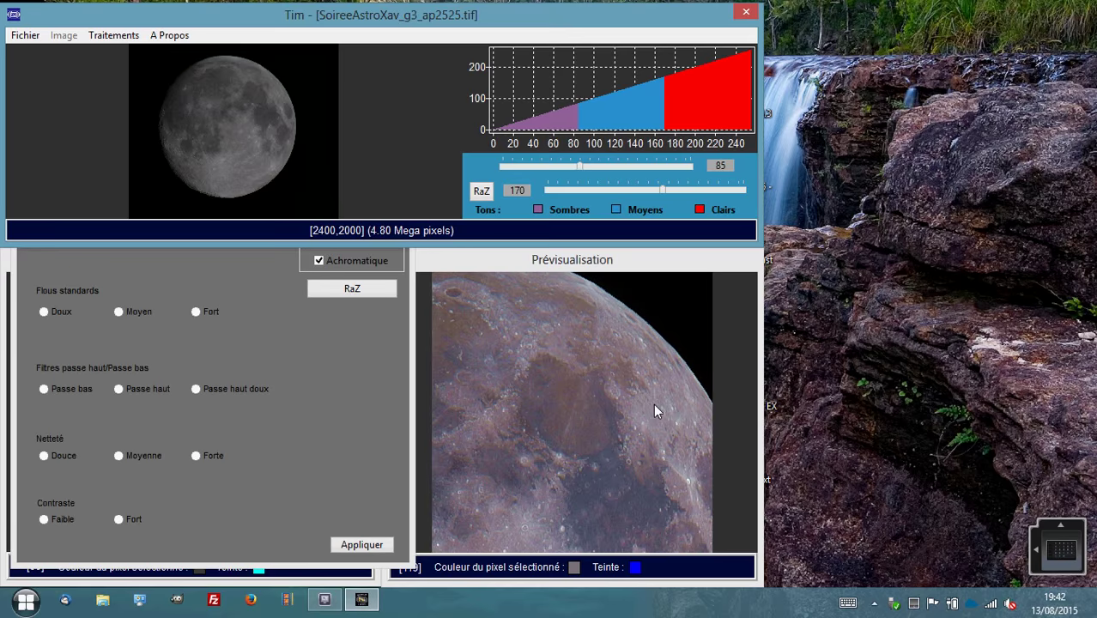
Step: Switch to File Explorer and open the folder UUI (E:) > Photos > Vacances_Juillet_2015 > EOS > SoireeAstroXav > AS_p50 > Tim
click(102, 604)
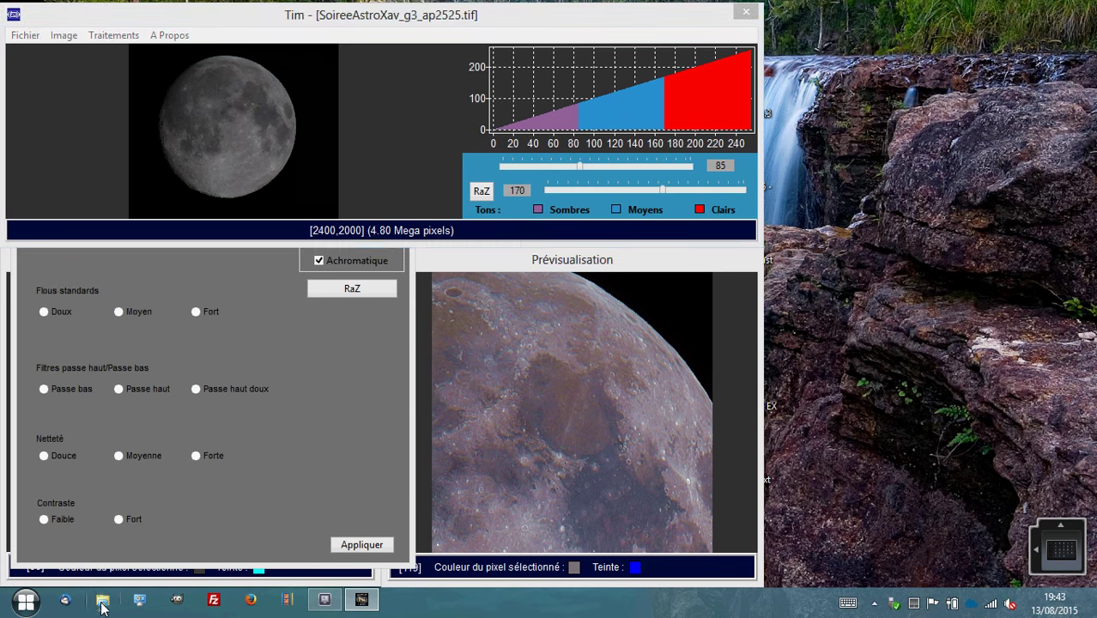
scroll(397, 411, up, 1)
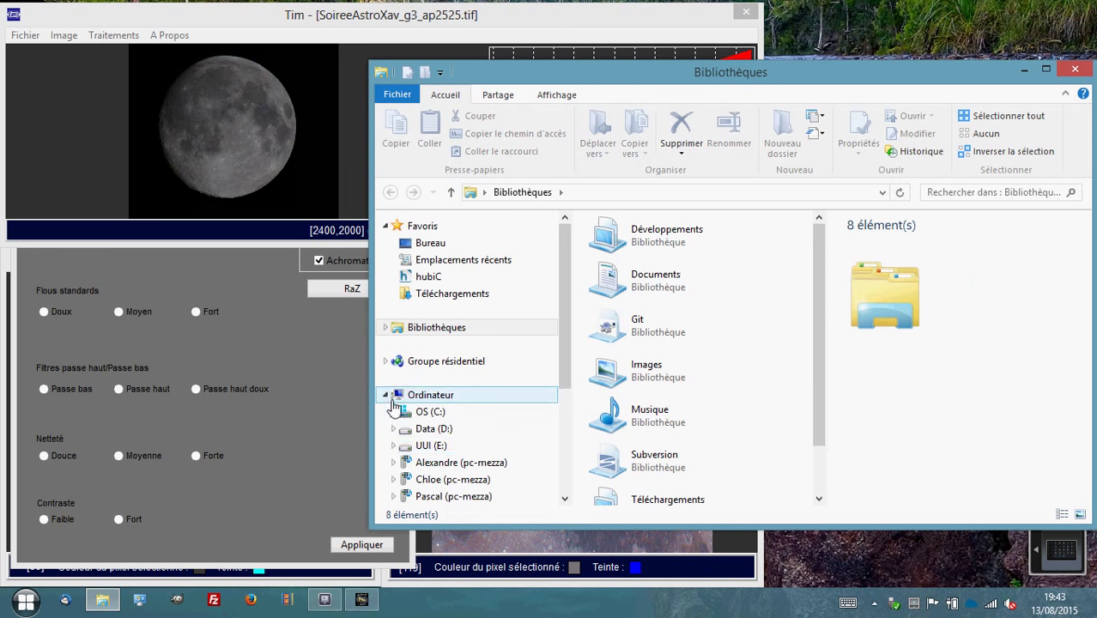
click(394, 447)
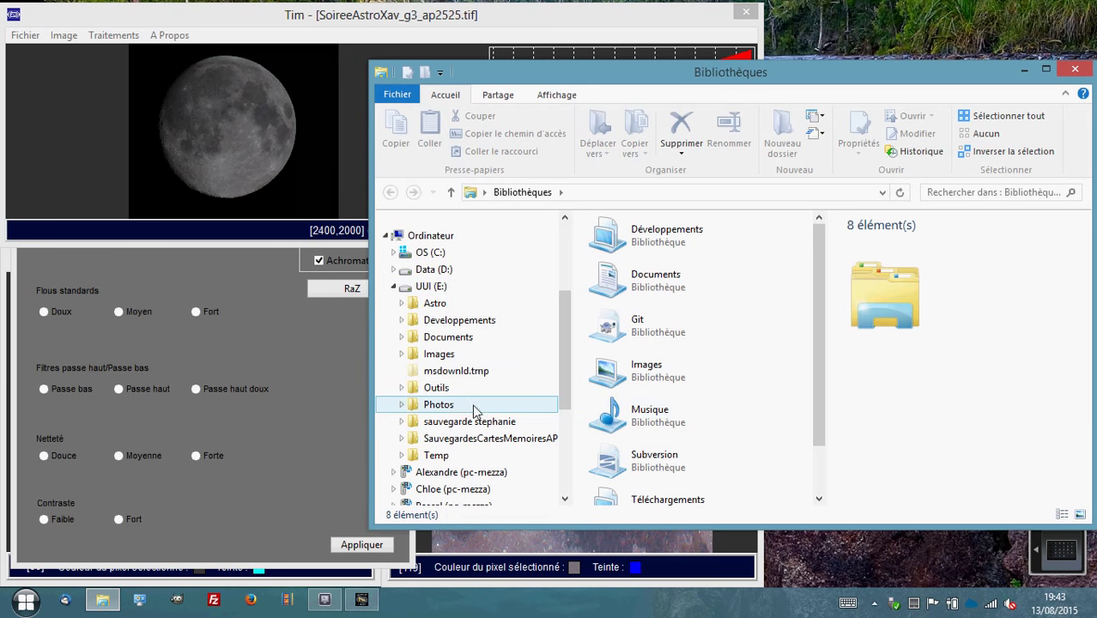
click(403, 406)
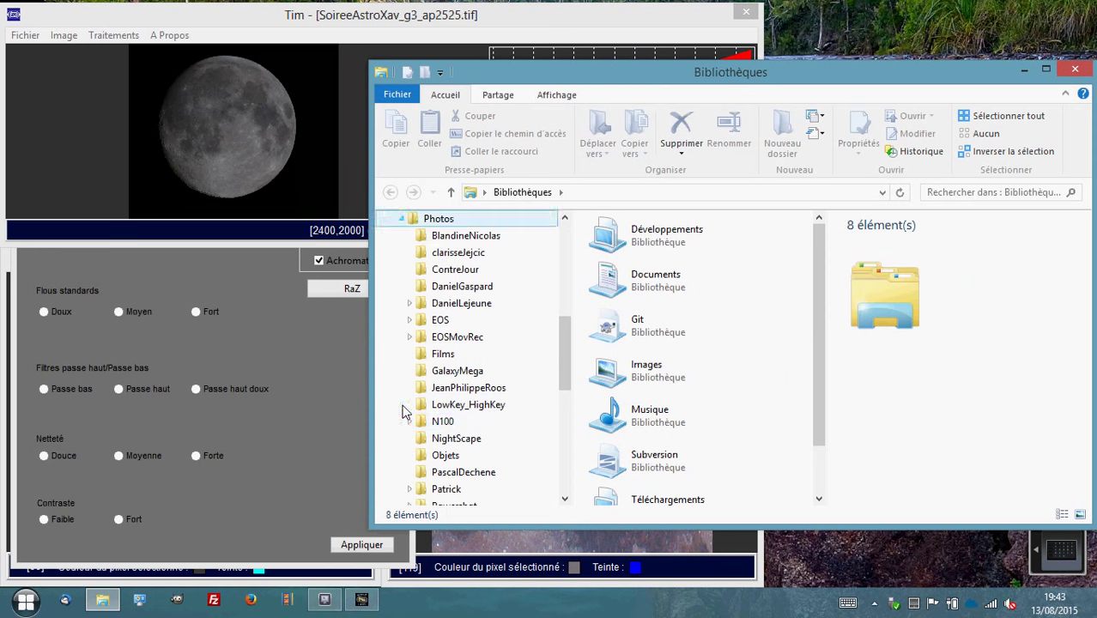
scroll(563, 367, down, 3)
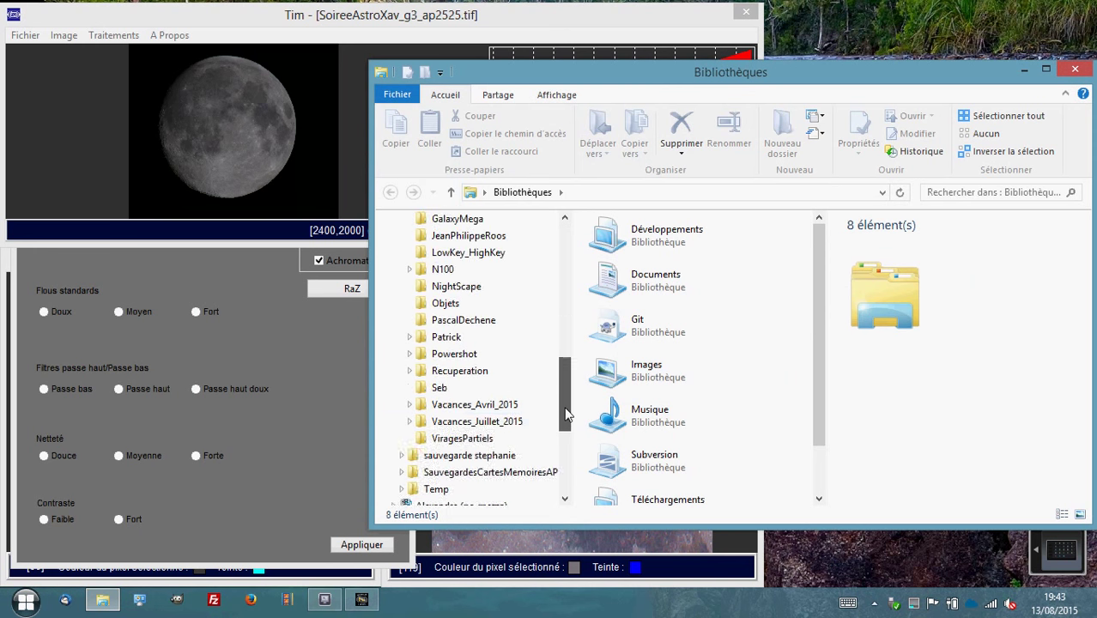
click(410, 421)
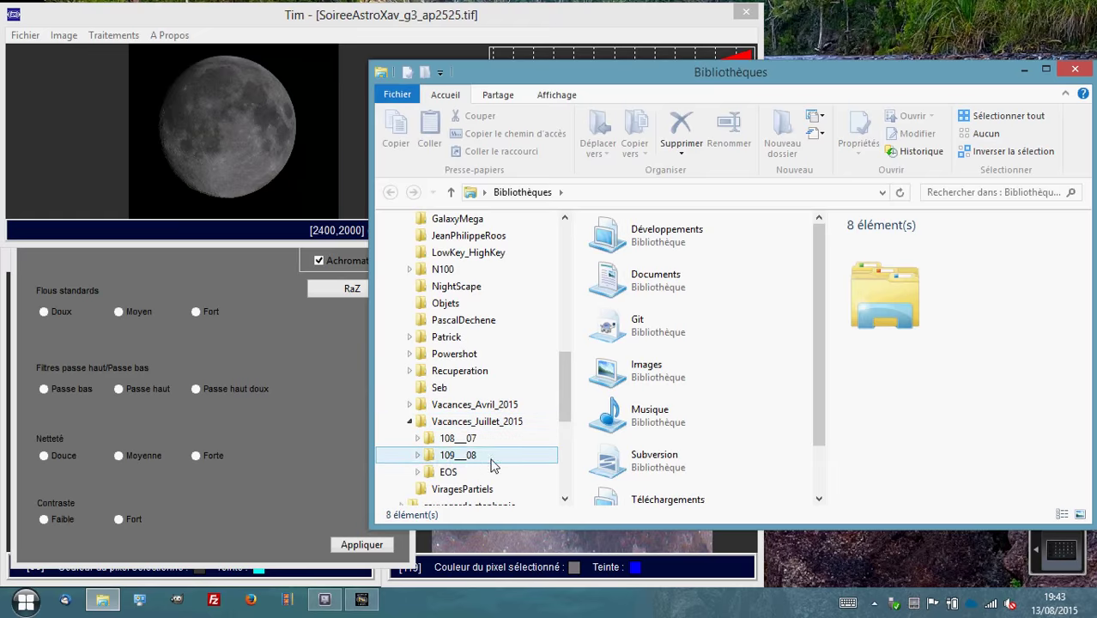
click(418, 472)
click(464, 481)
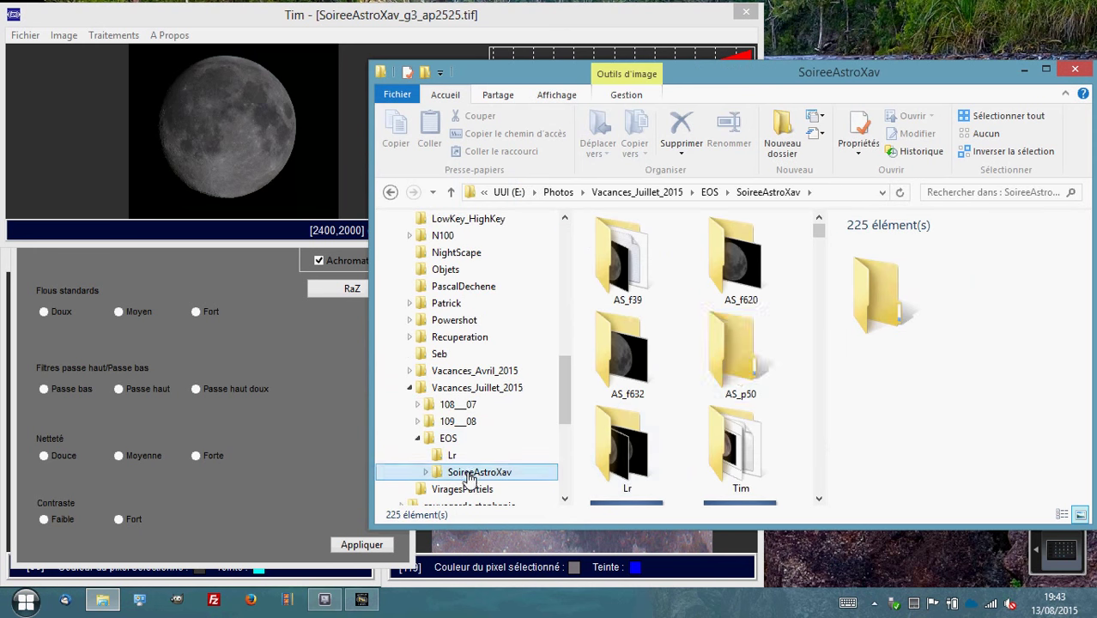
double_click(743, 361)
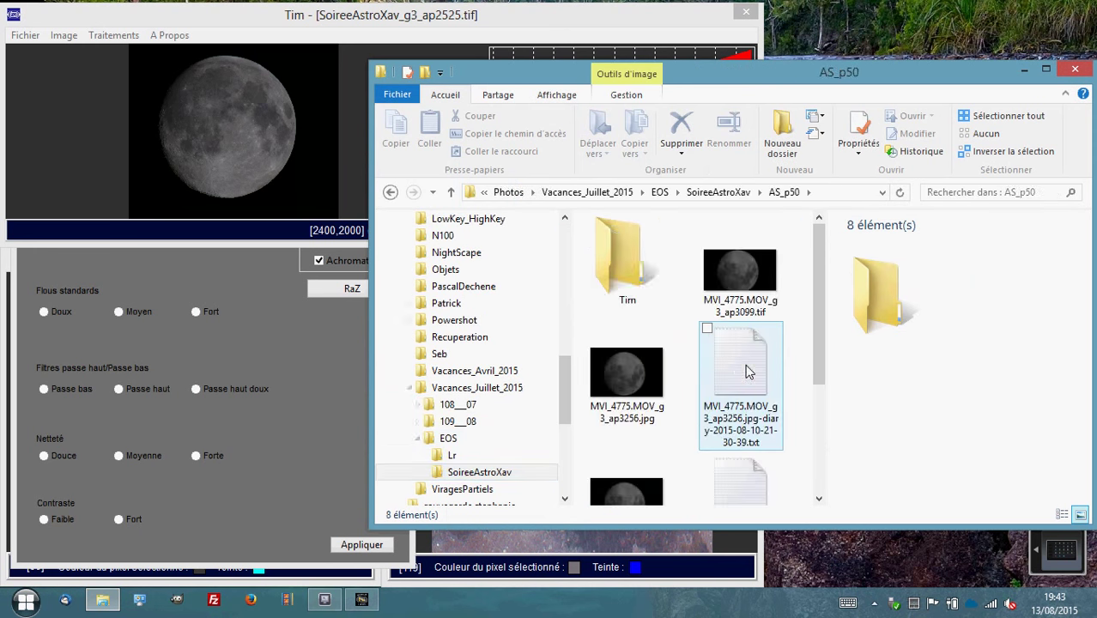
double_click(632, 274)
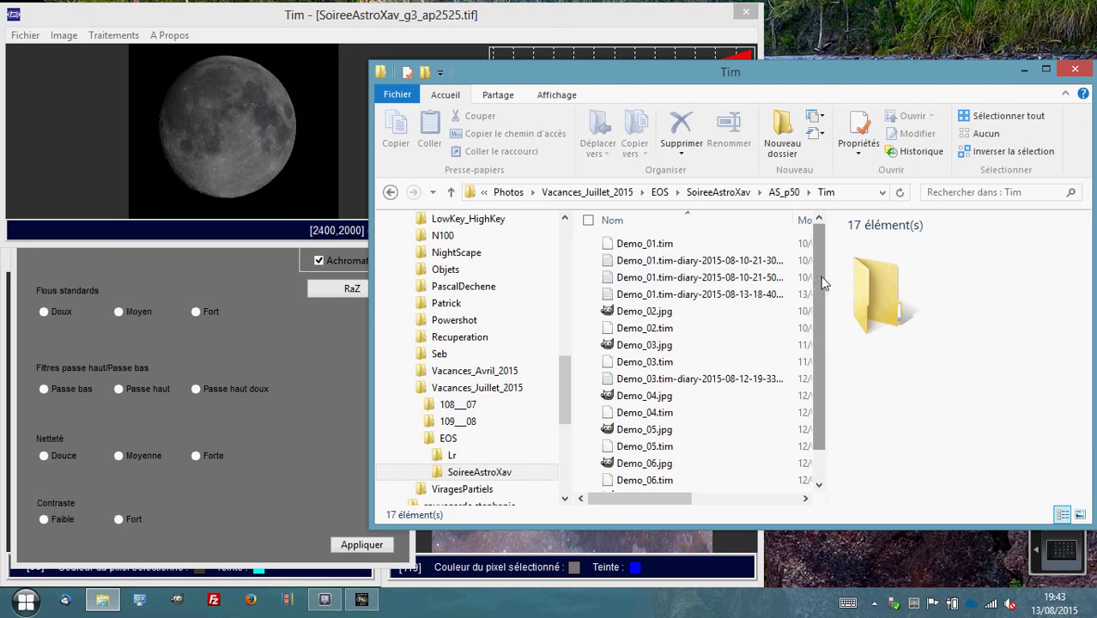
Step: Open Demo_07.jpg with Visionneuse de photos Windows
drag(817, 276, 817, 400)
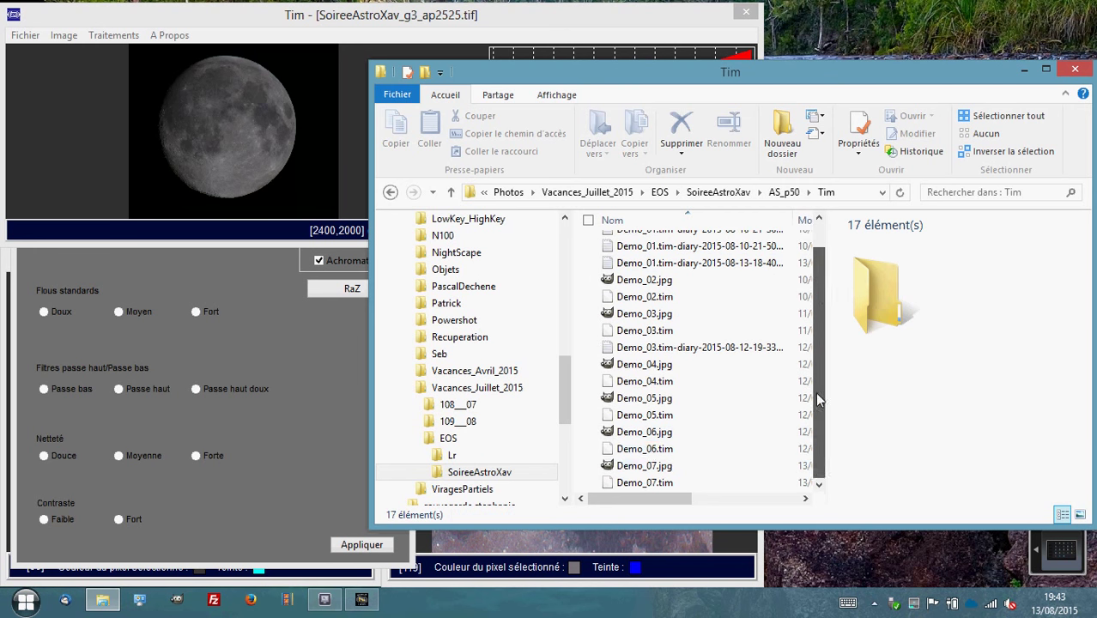
click(649, 464)
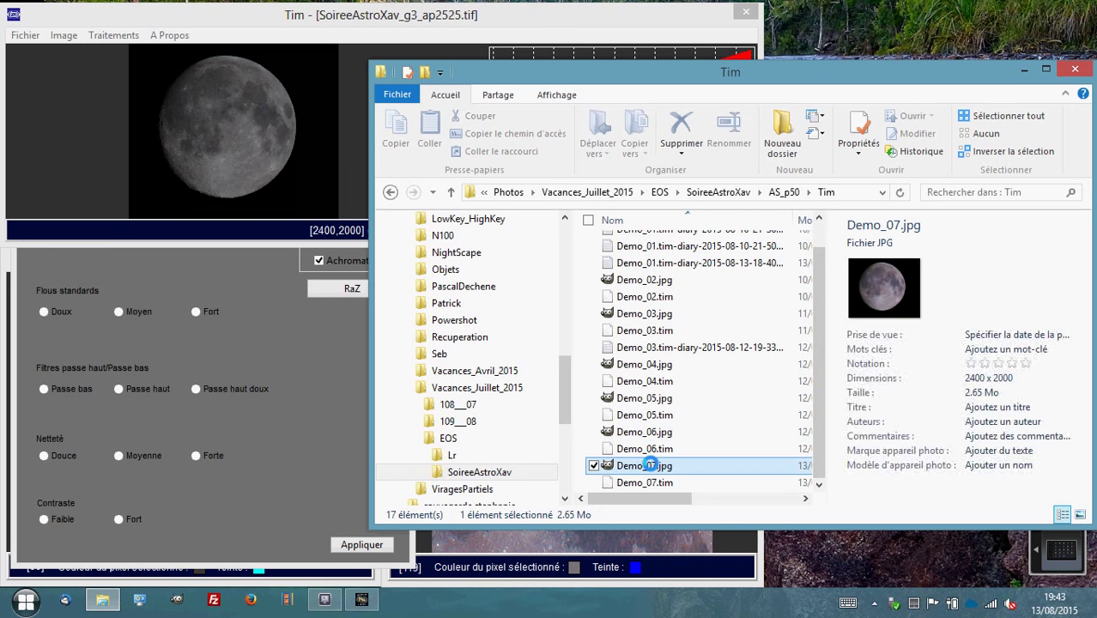
right_click(650, 464)
mouse_move(535, 364)
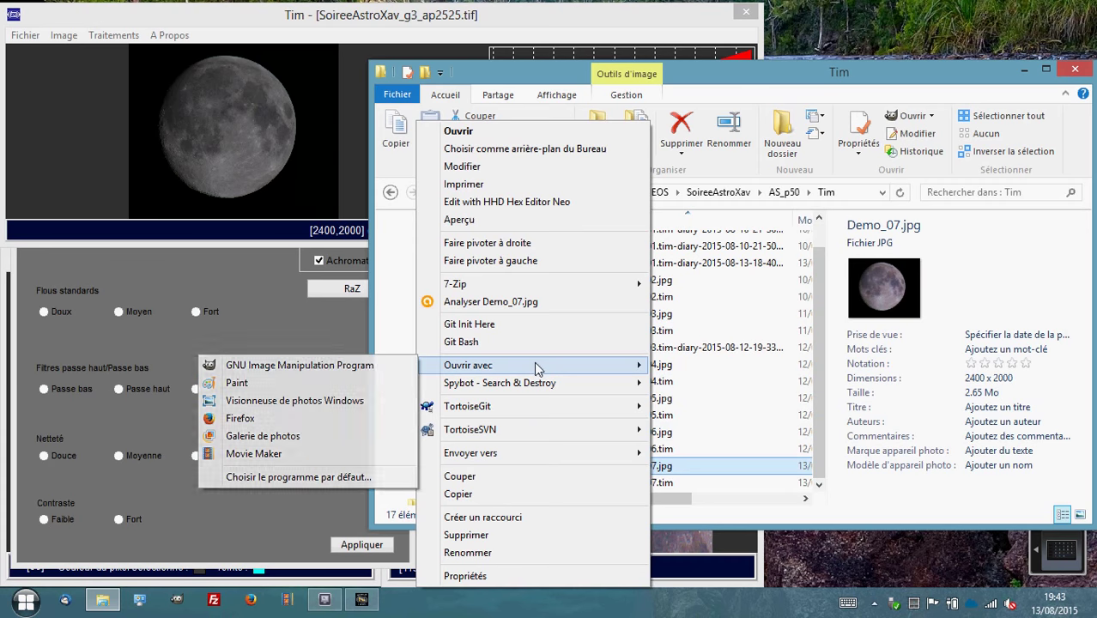
click(322, 401)
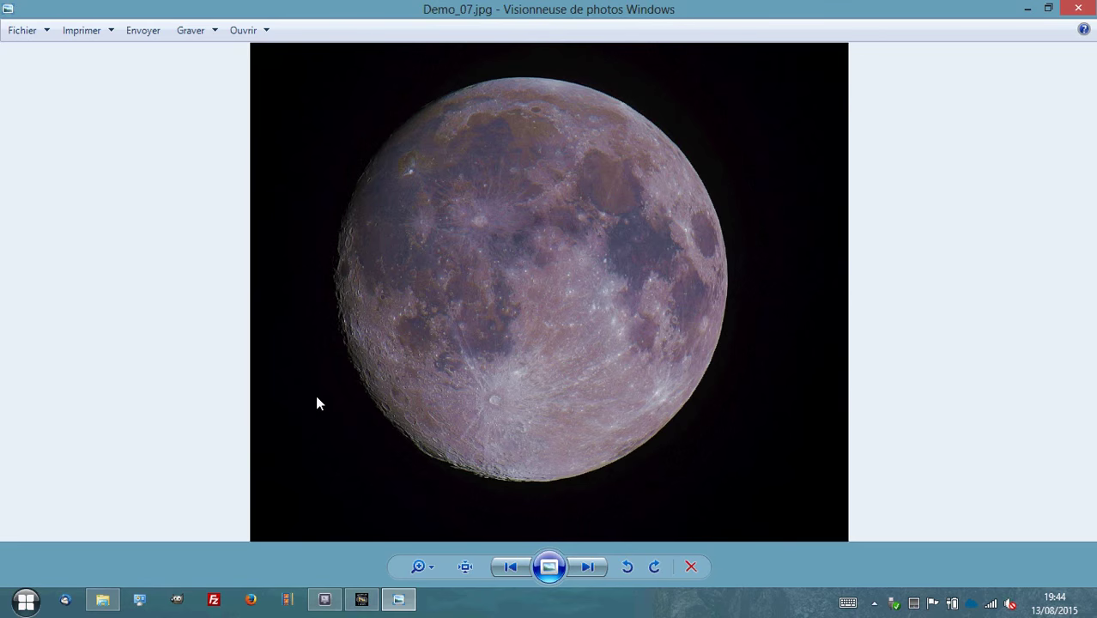
Step: Zoom into the moon photo and pan across its surface to examine the processed detail
click(418, 567)
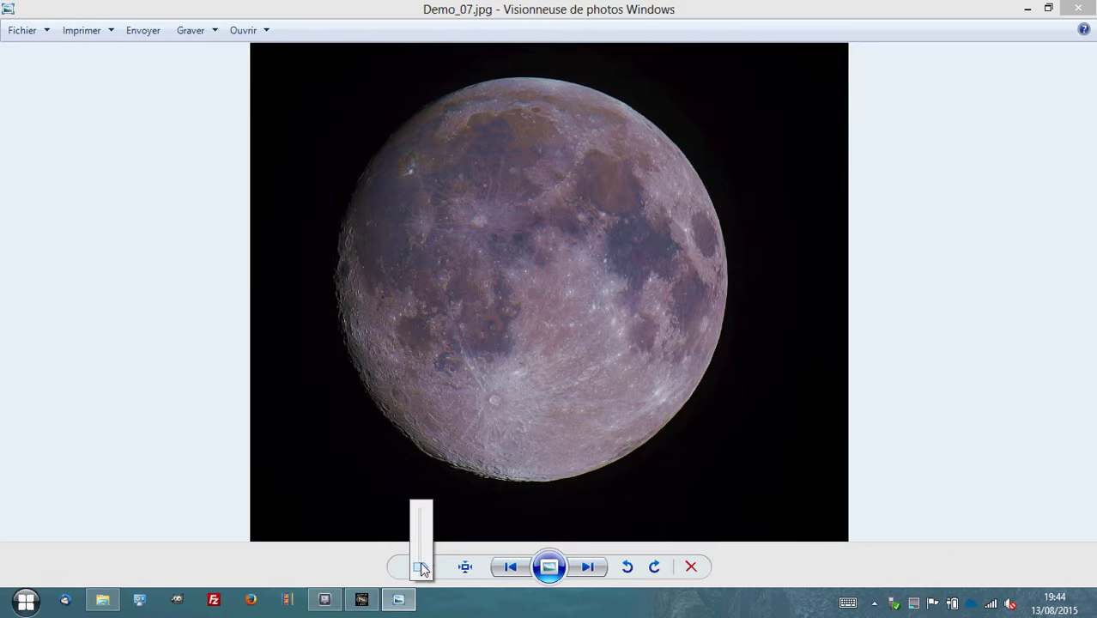
mouse_move(419, 568)
mouse_down()
mouse_move(421, 542)
mouse_move(422, 558)
mouse_up()
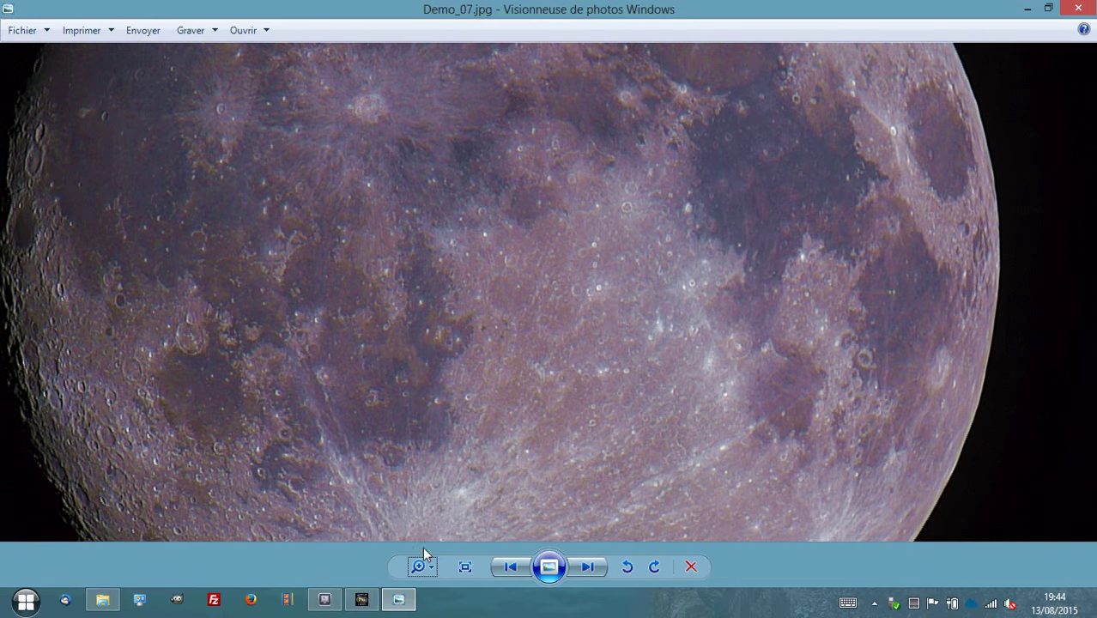
drag(485, 351, 507, 461)
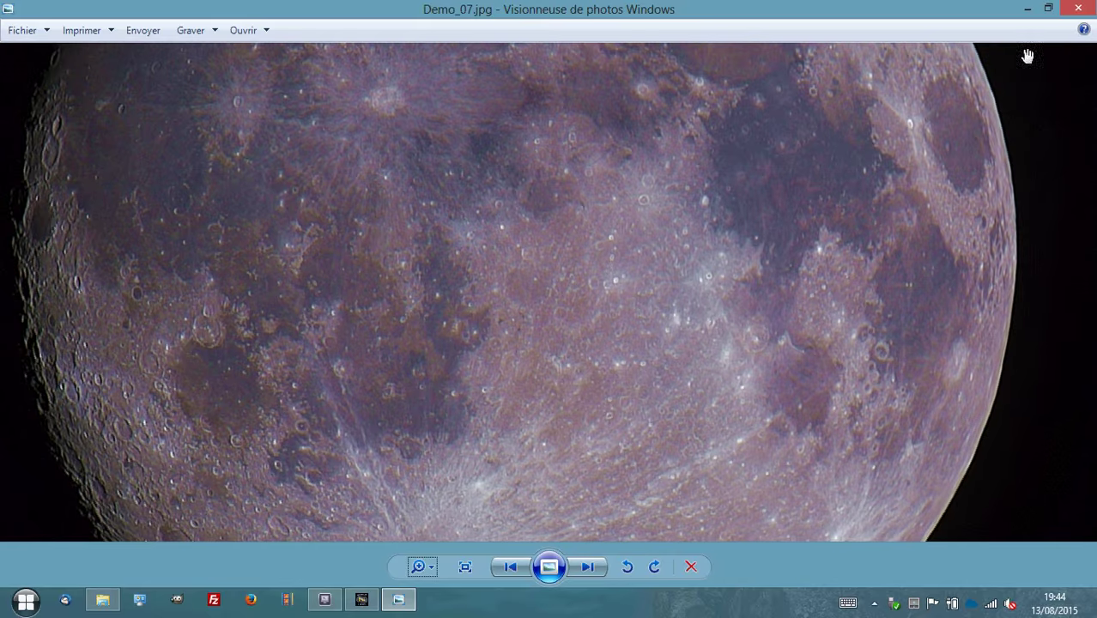
click(1079, 8)
click(778, 196)
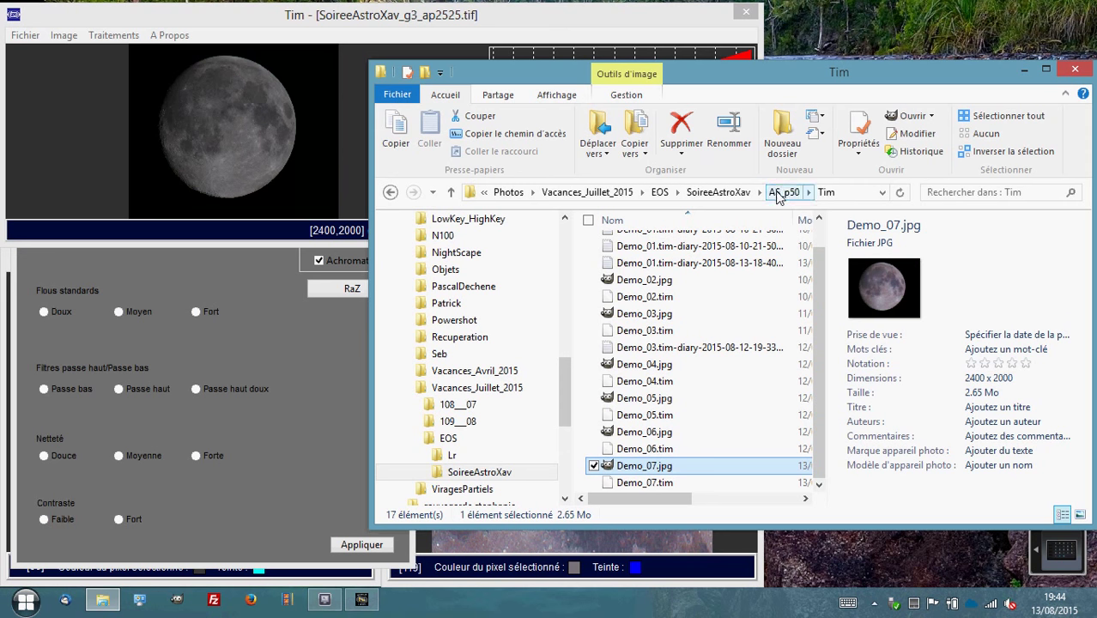
drag(820, 258, 826, 429)
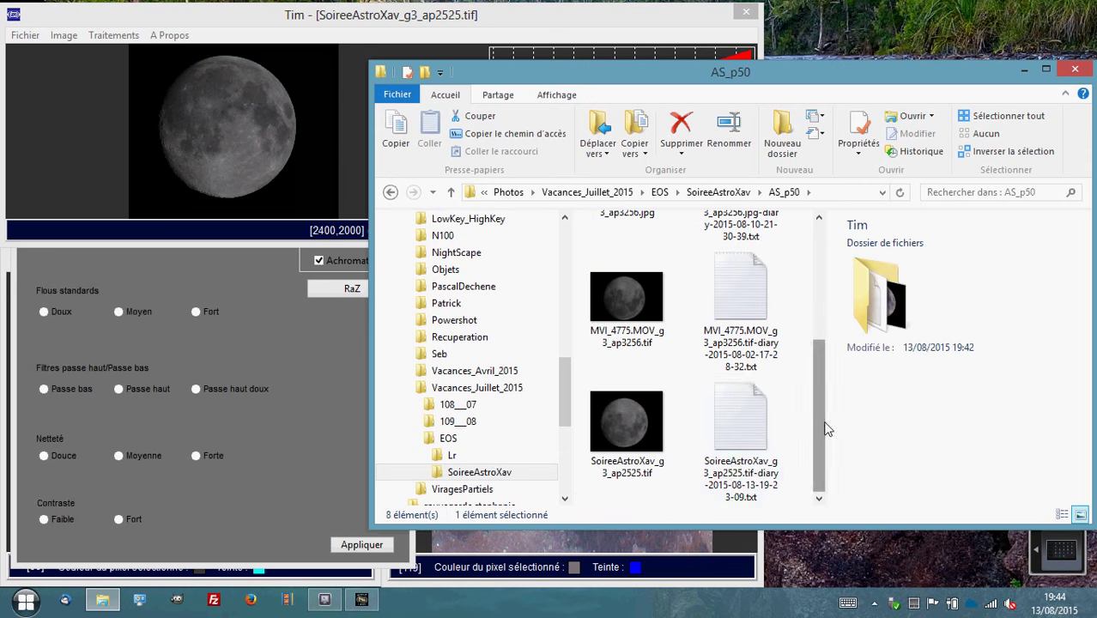
double_click(736, 427)
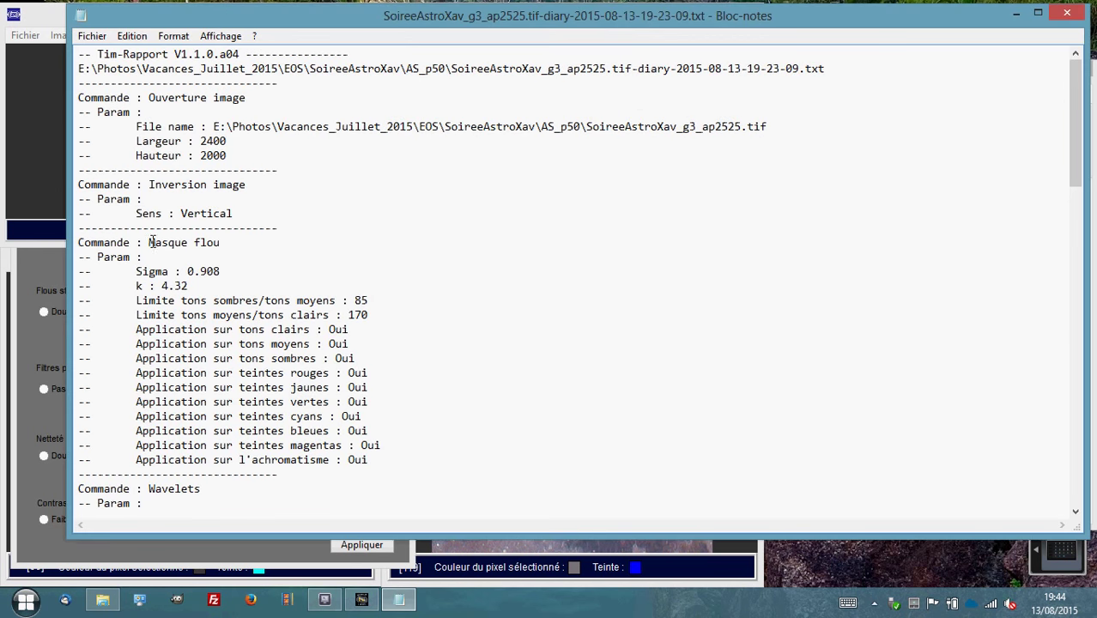
Step: Review the logged unsharp mask, wavelets, saturation, convolution filter and save parameters through the end of the diary report, and close it
drag(181, 272, 200, 285)
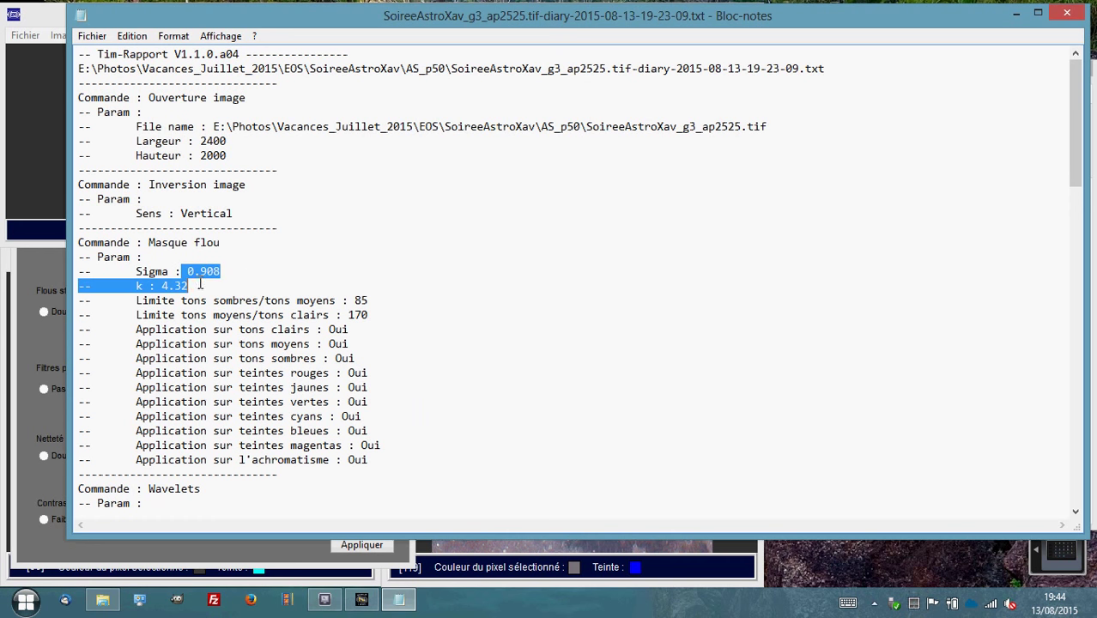
scroll(412, 339, down, 9)
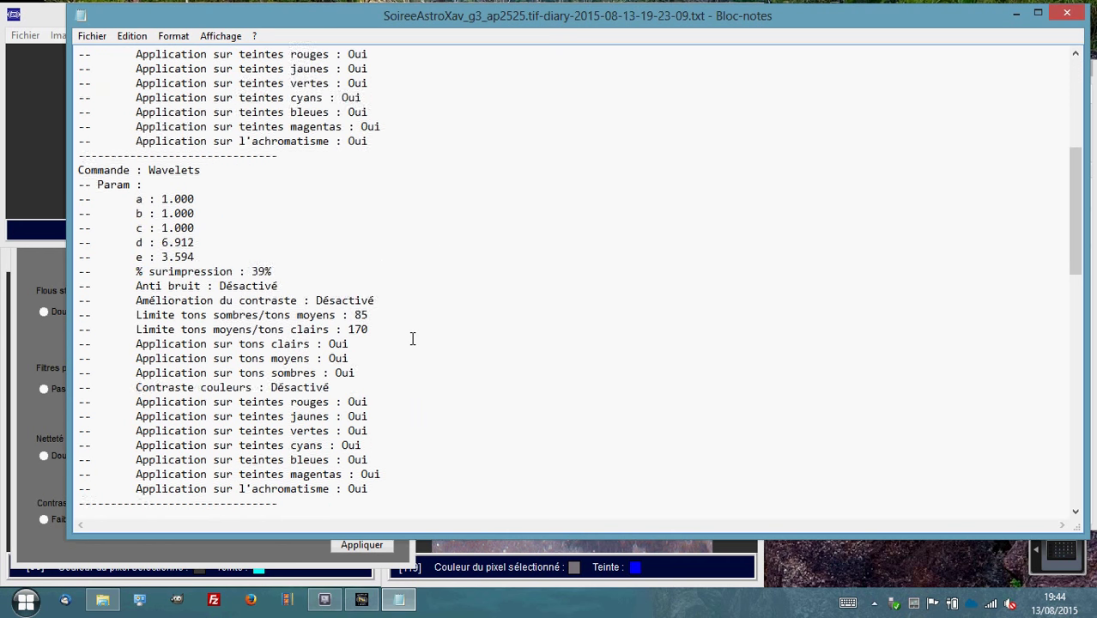
drag(157, 185, 275, 213)
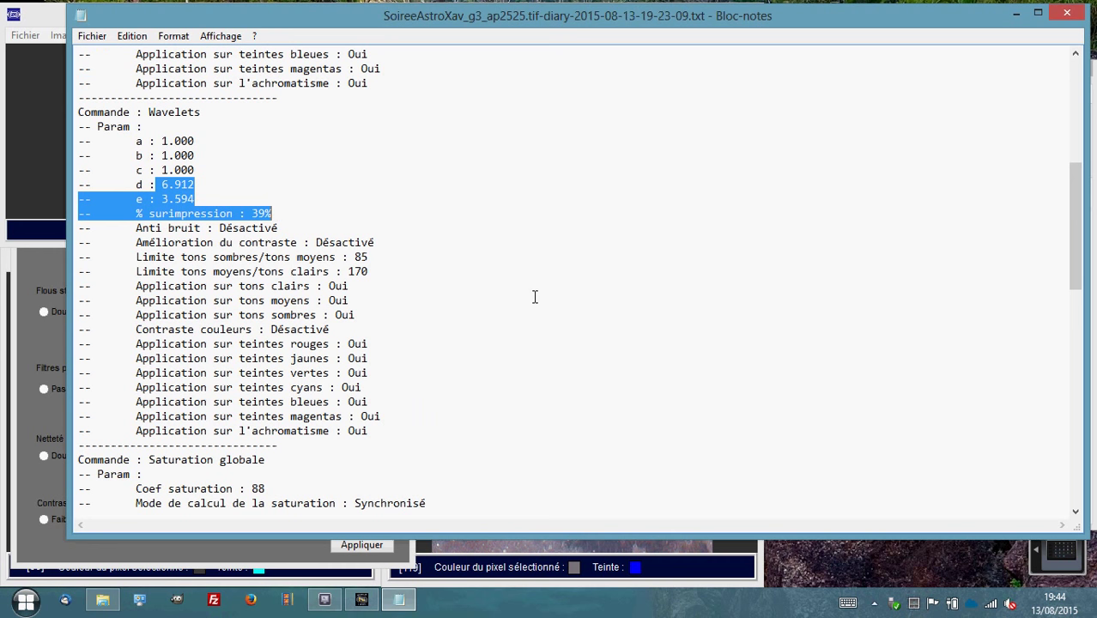
scroll(534, 297, down, 6)
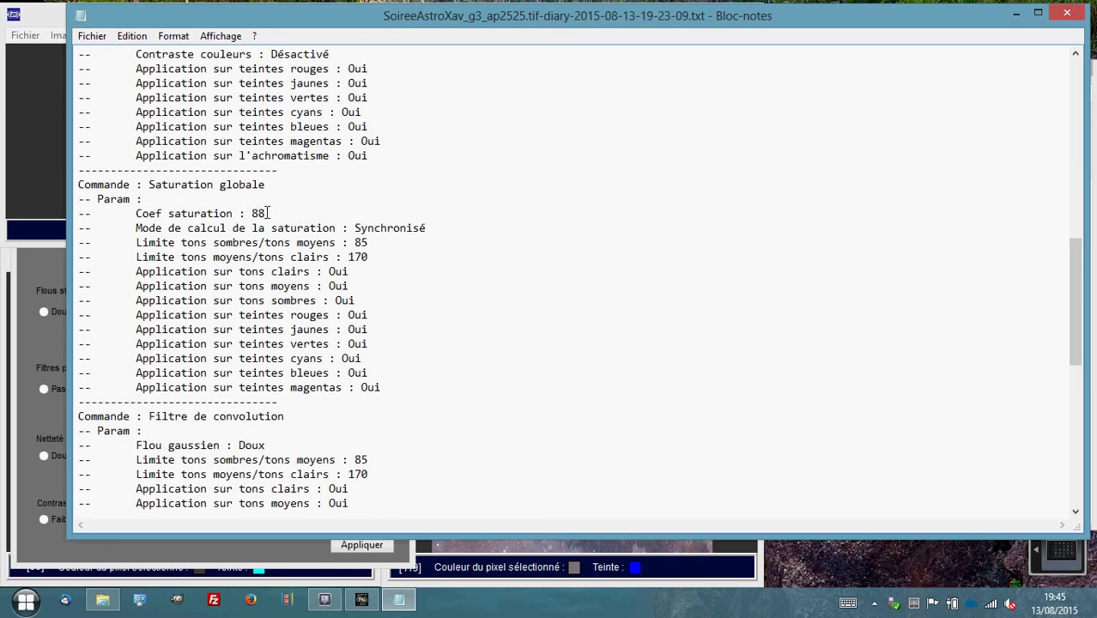
scroll(429, 285, down, 8)
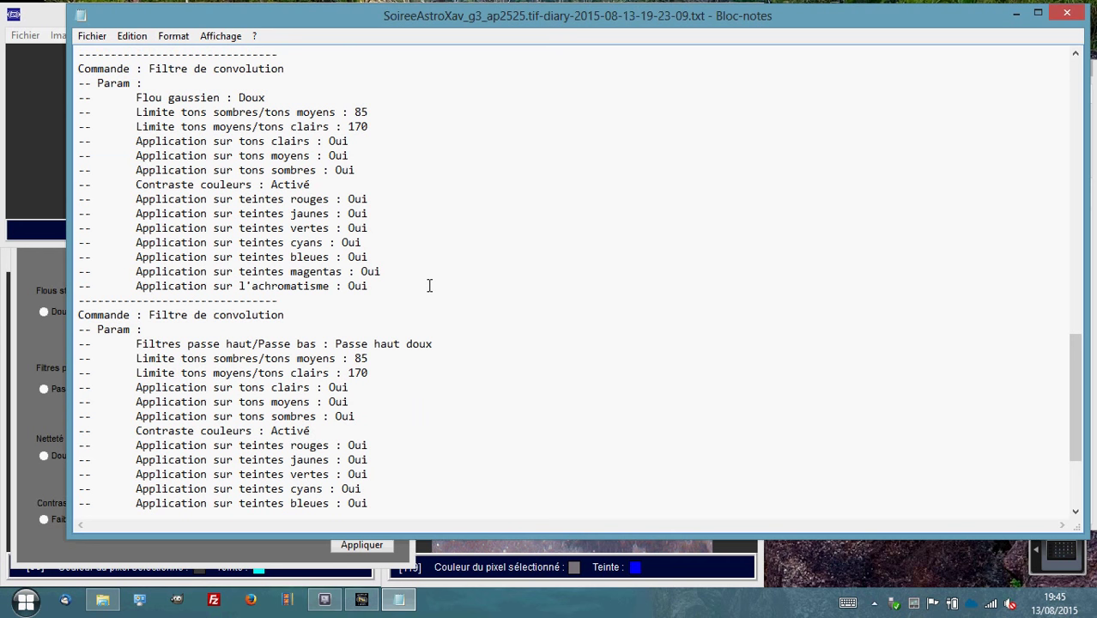
scroll(429, 285, down, 1)
scroll(429, 285, down, 3)
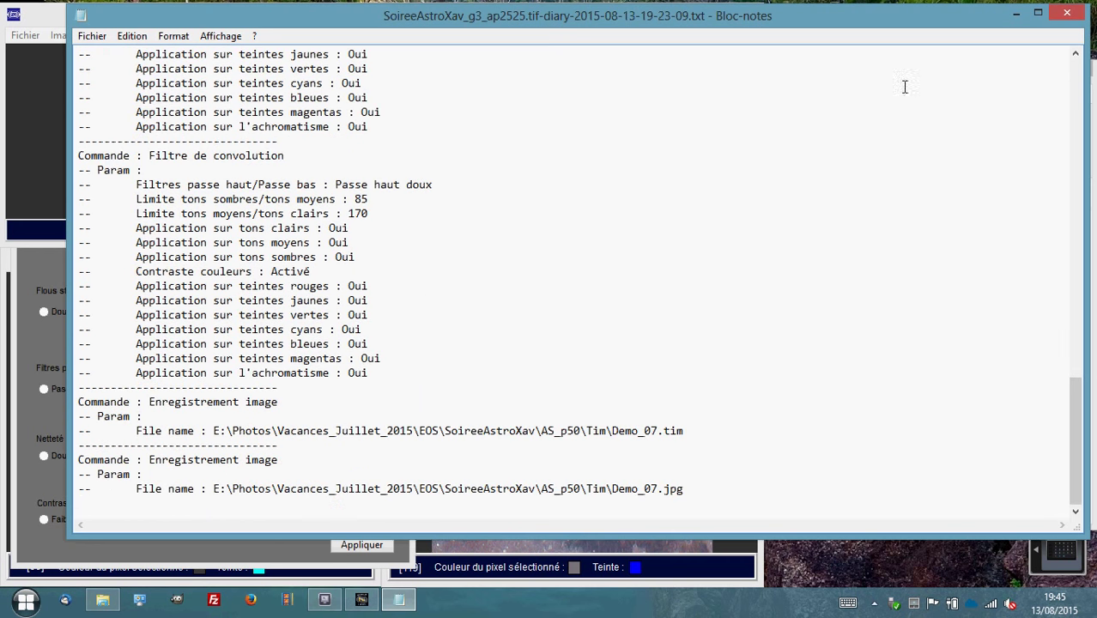
click(1065, 14)
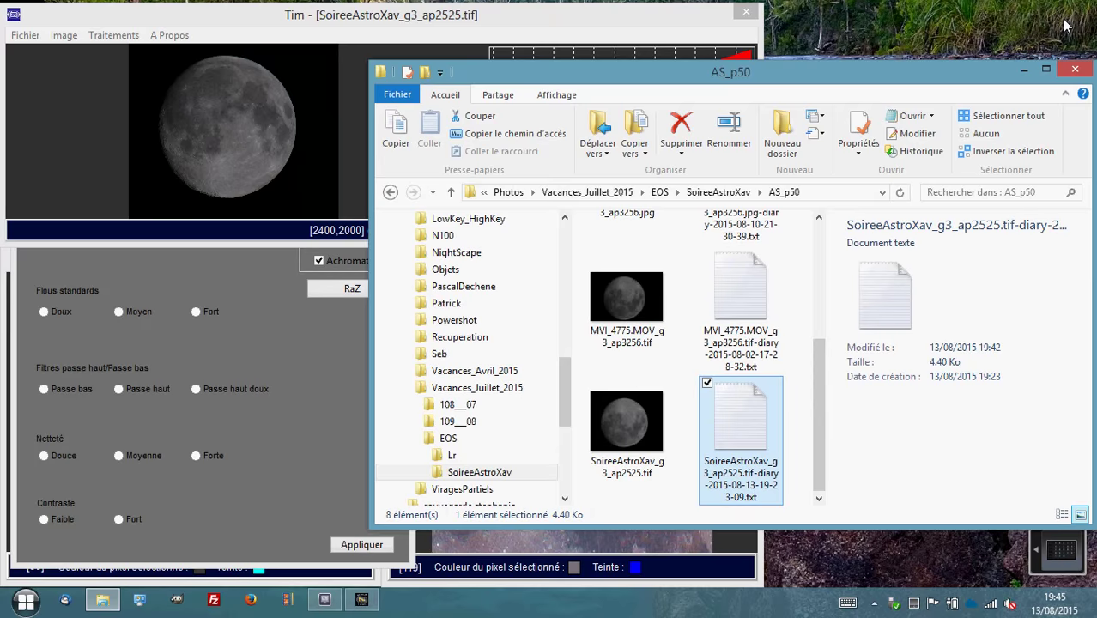